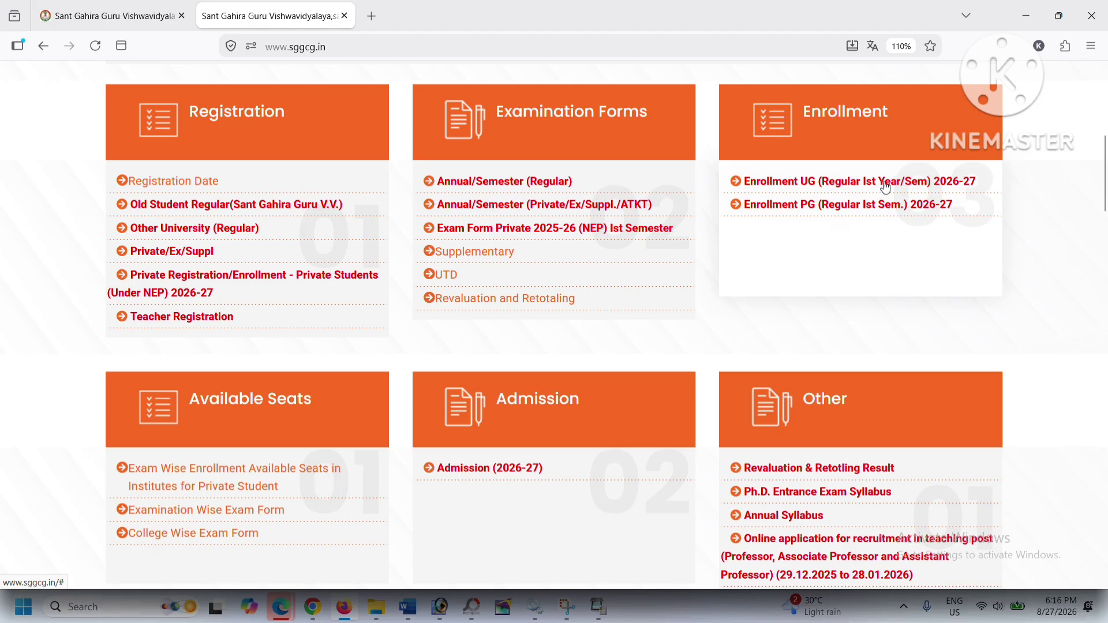
Step: Open the Enrollment UG (Regular Ist Year/Sem) 2026-27 course list and scroll through the courses
left_click(885, 184)
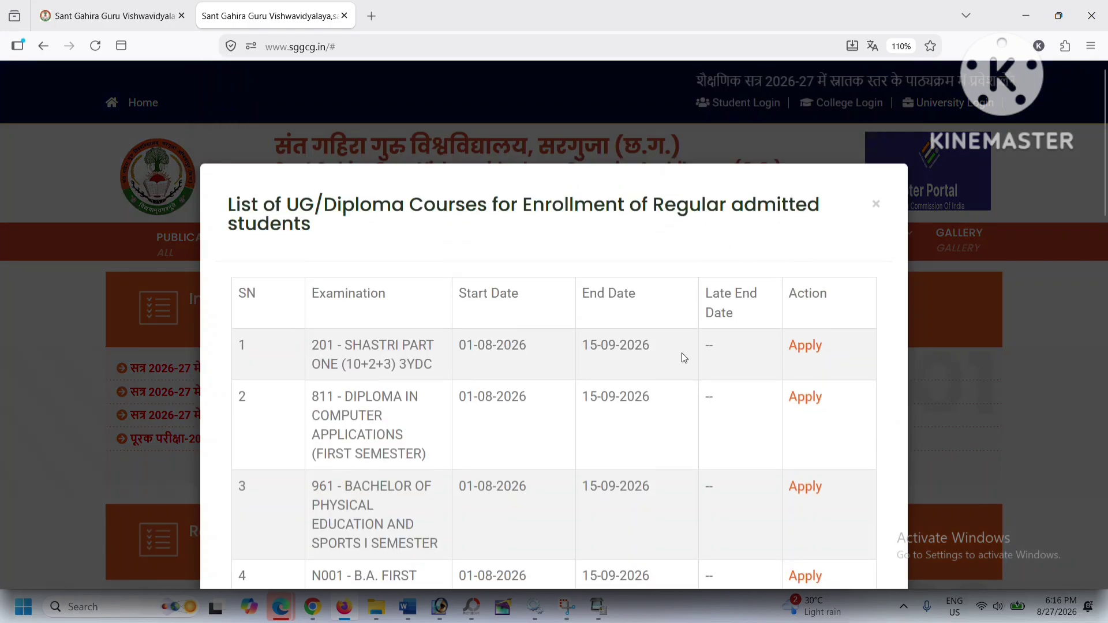
scroll(678, 355, "down", 3)
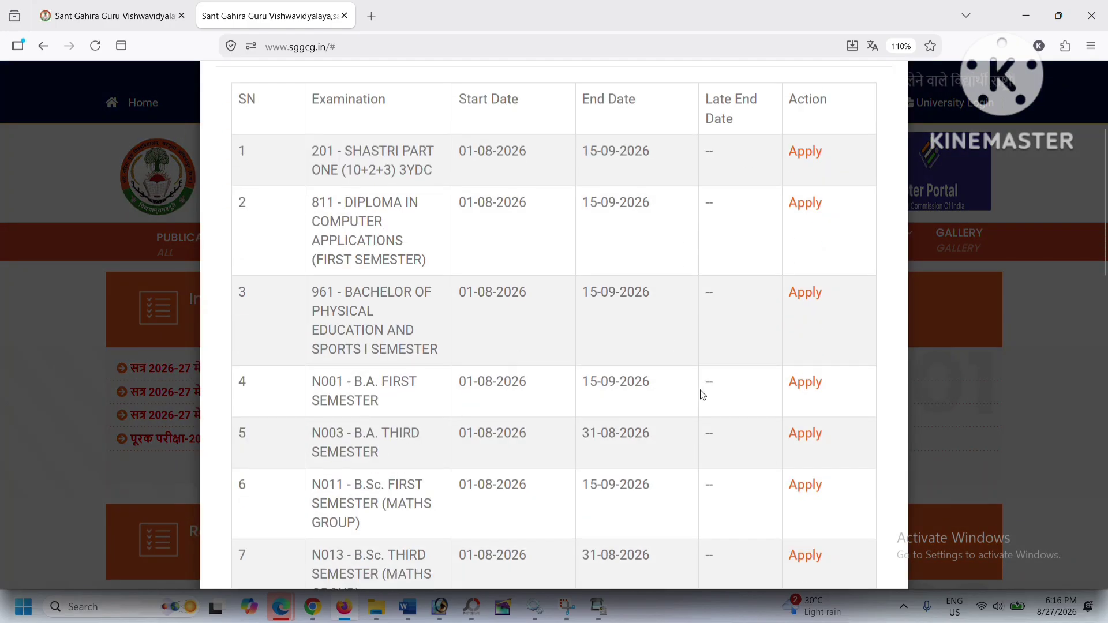
Step: Apply for N001 - B.A. FIRST SEMESTER and paste the student's User ID into the form
left_click(805, 383)
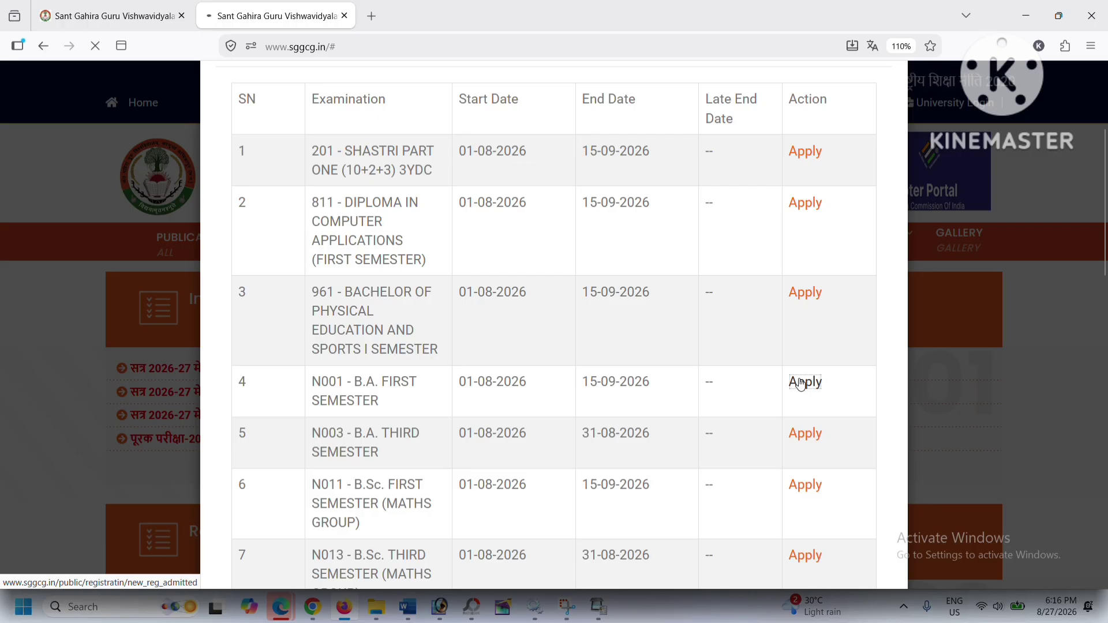
scroll(307, 268, "down", 3)
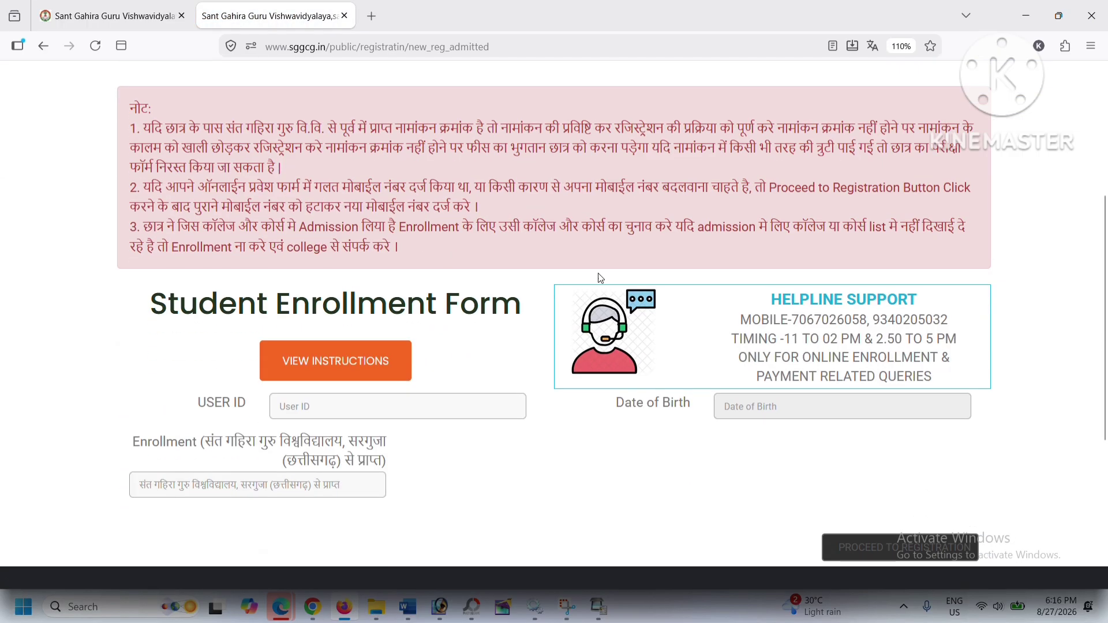
scroll(306, 269, "down", 2)
left_click(361, 327)
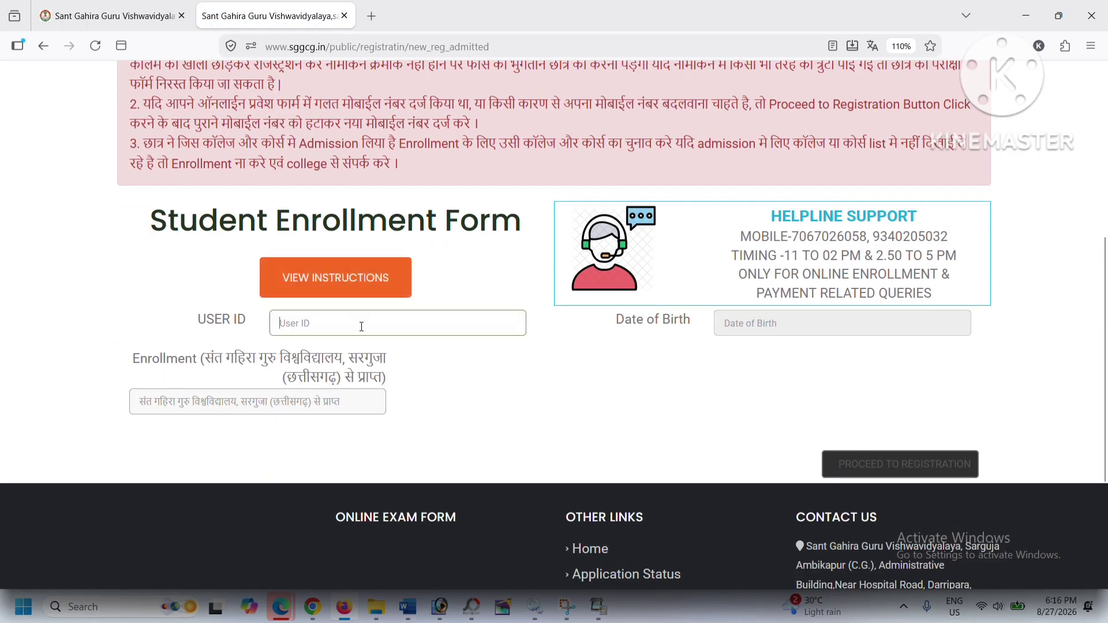
key("ctrl+v")
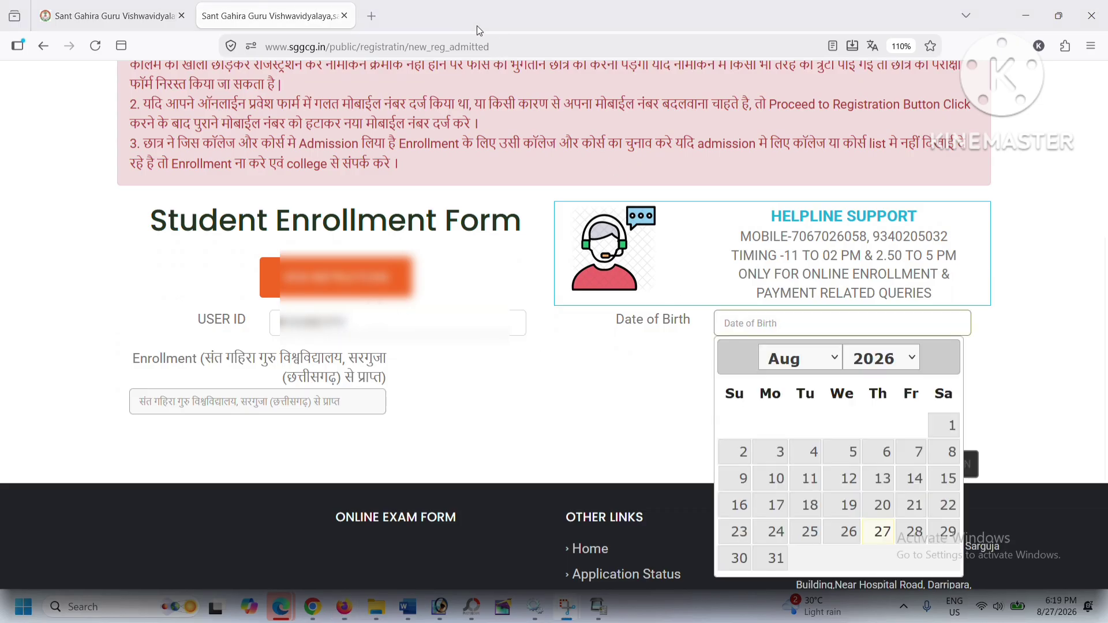
left_click(893, 359)
scroll(886, 301, "up", 4)
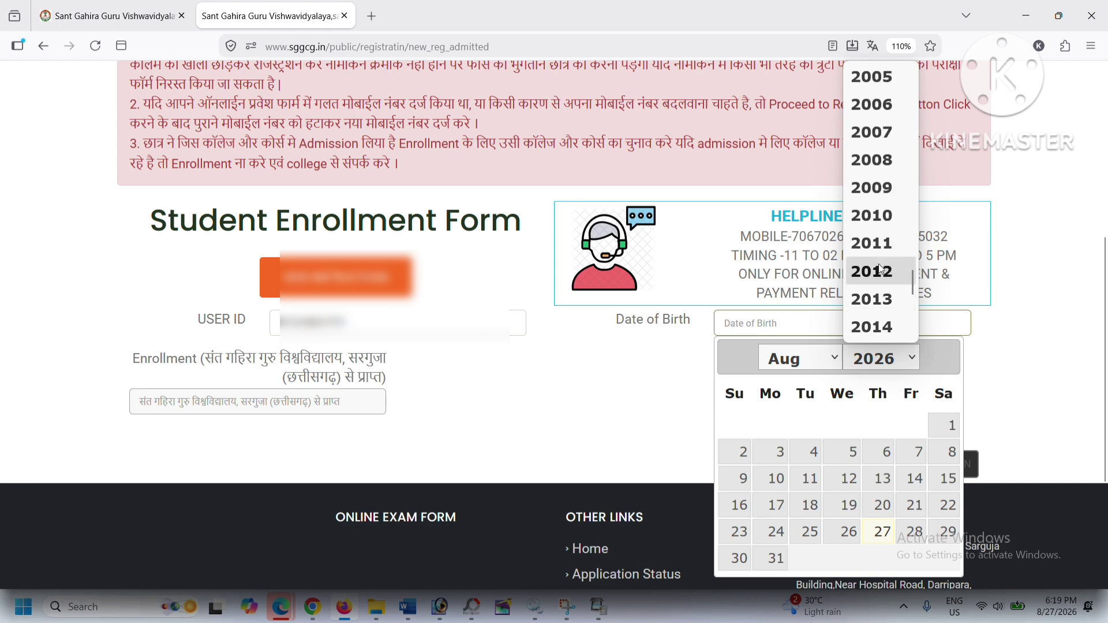
left_click(873, 134)
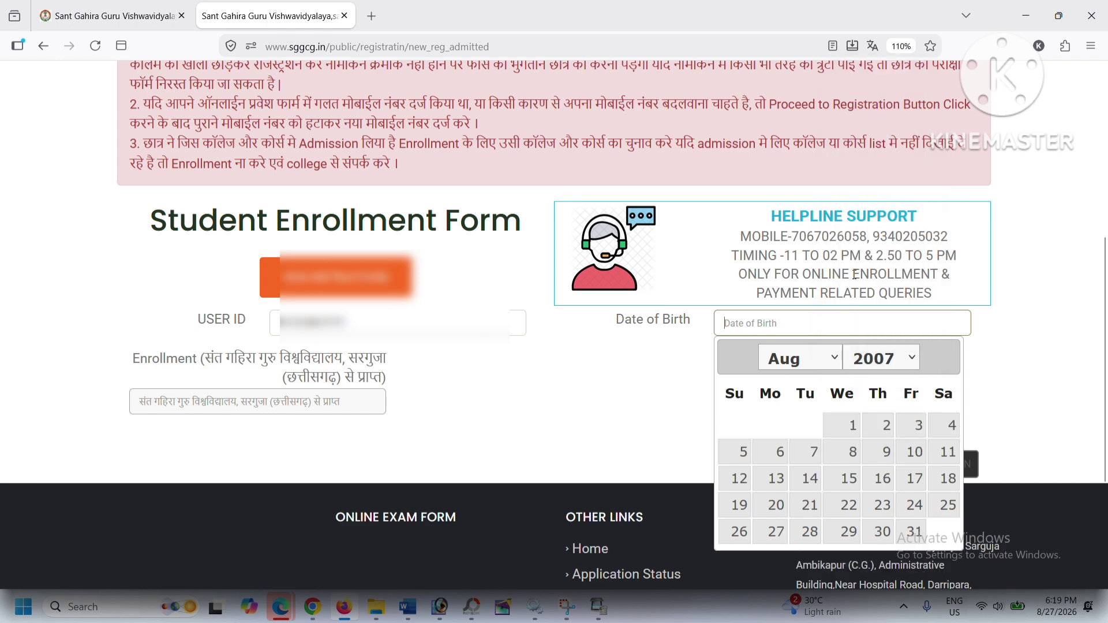
left_click(798, 364)
scroll(788, 298, "down", 2)
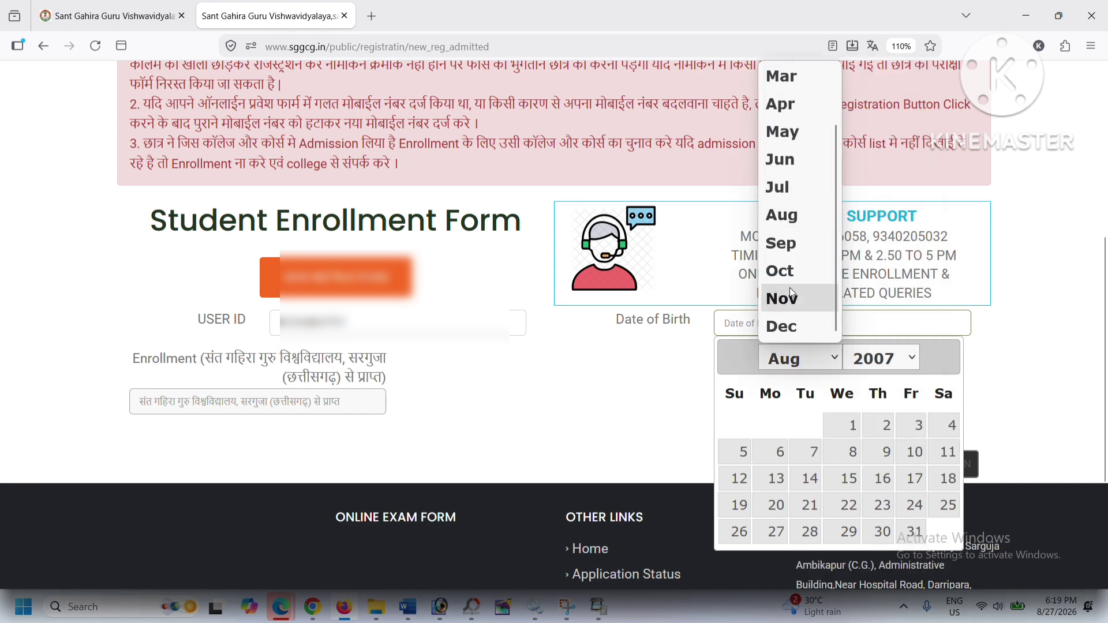
left_click(785, 328)
left_click(774, 557)
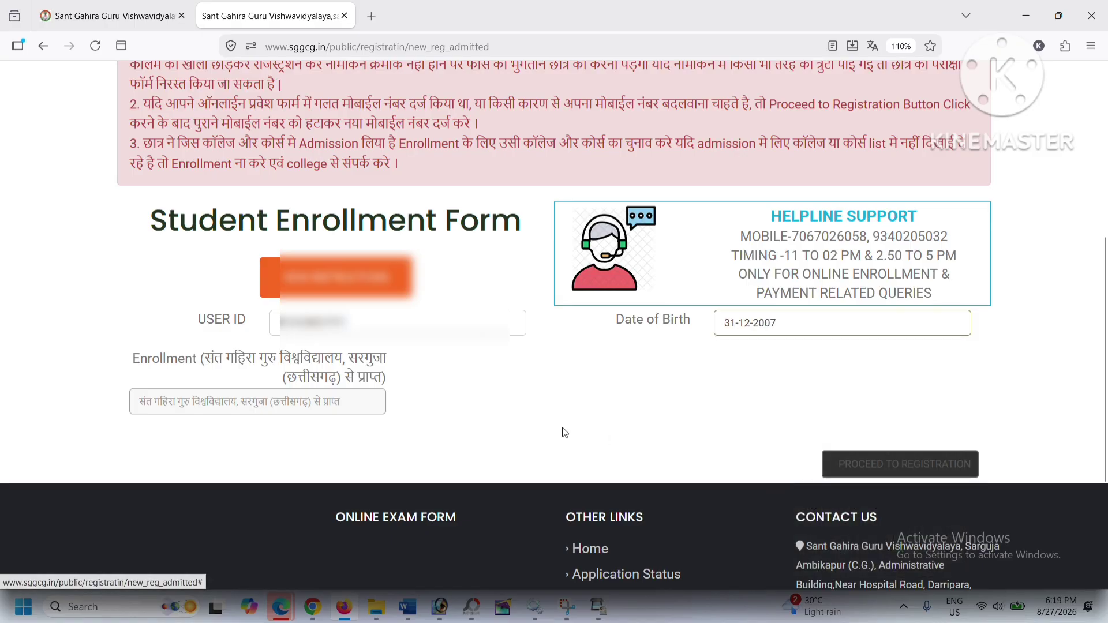
scroll(687, 366, "down", 3)
Step: Submit the enrollment details, then log in with the already registered User ID
left_click(870, 302)
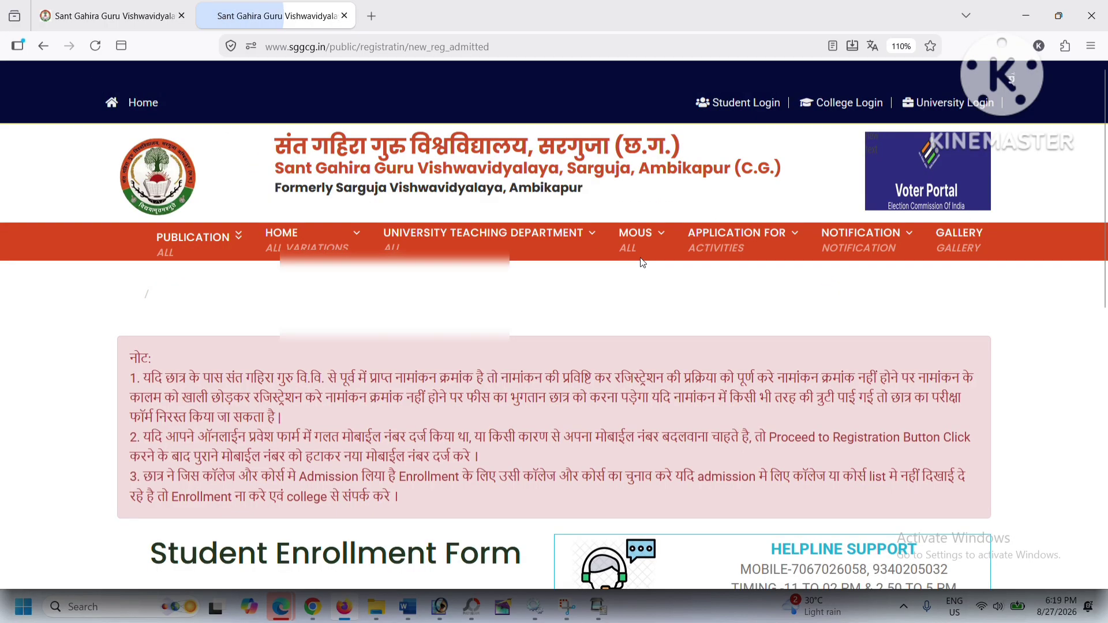
scroll(642, 263, "down", 7)
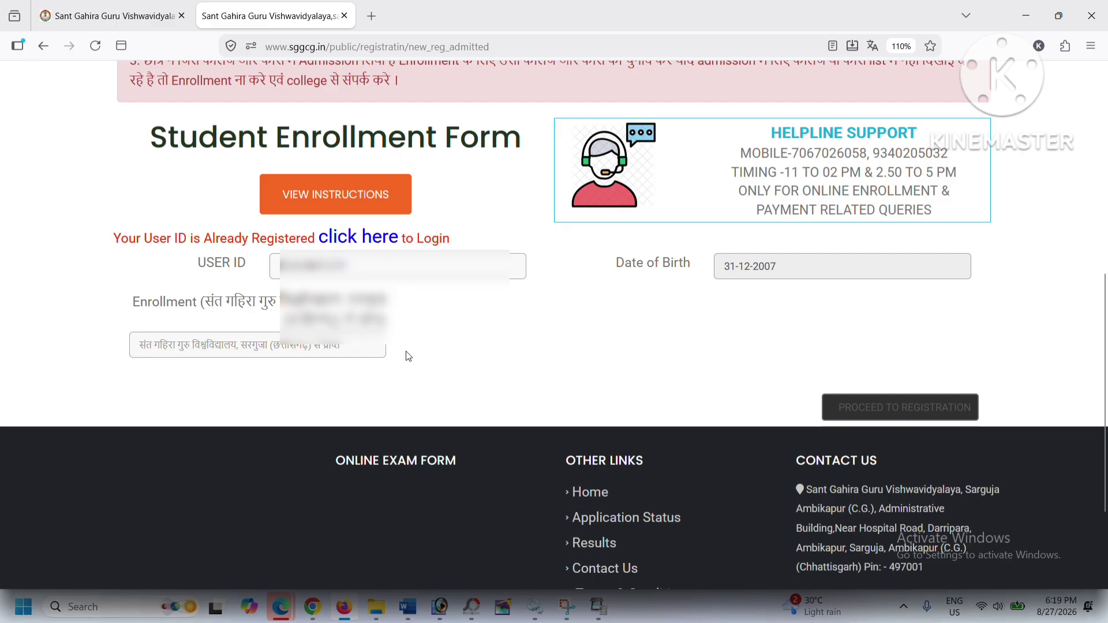
left_click(373, 238)
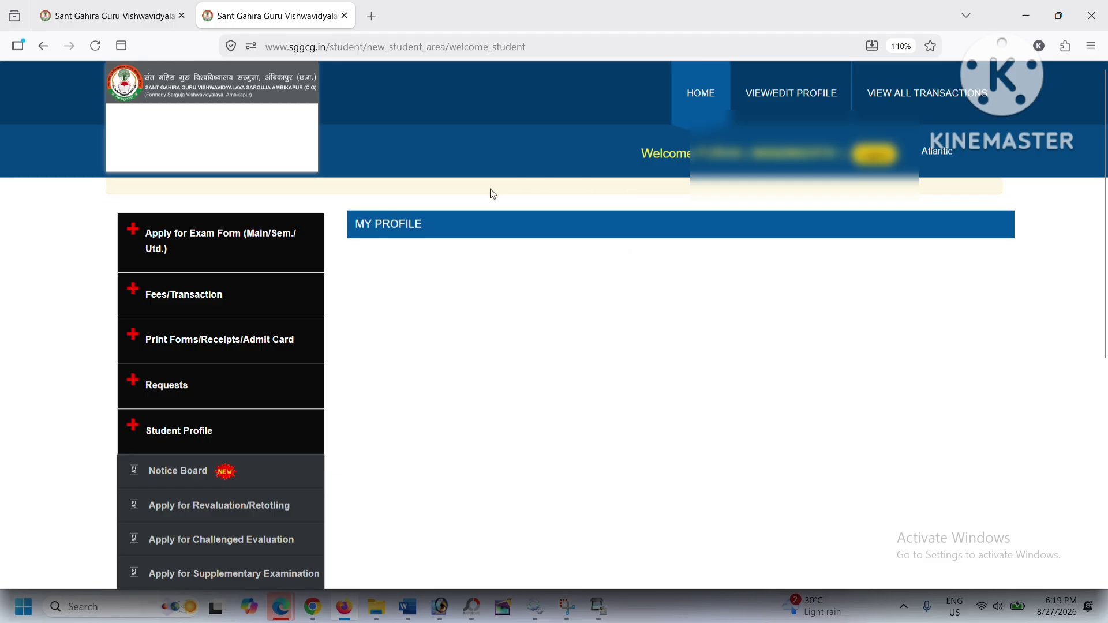
scroll(528, 196, "down", 3)
scroll(530, 209, "up", 3)
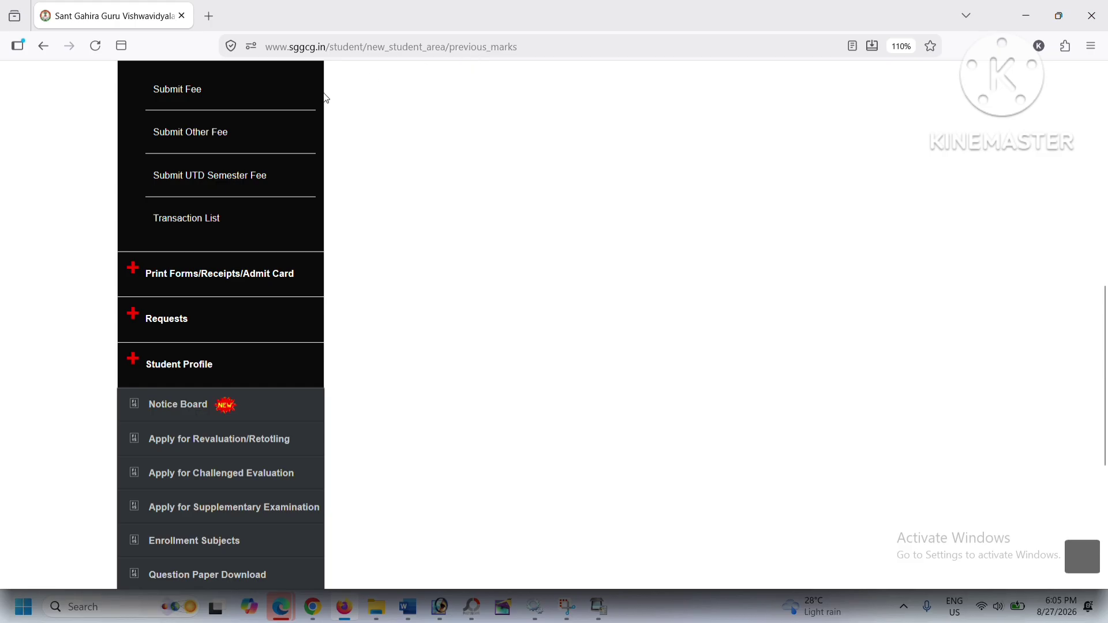
Step: Review the Personal Detail page's gender, birth date, address, pincode and domicile details
left_click(153, 365)
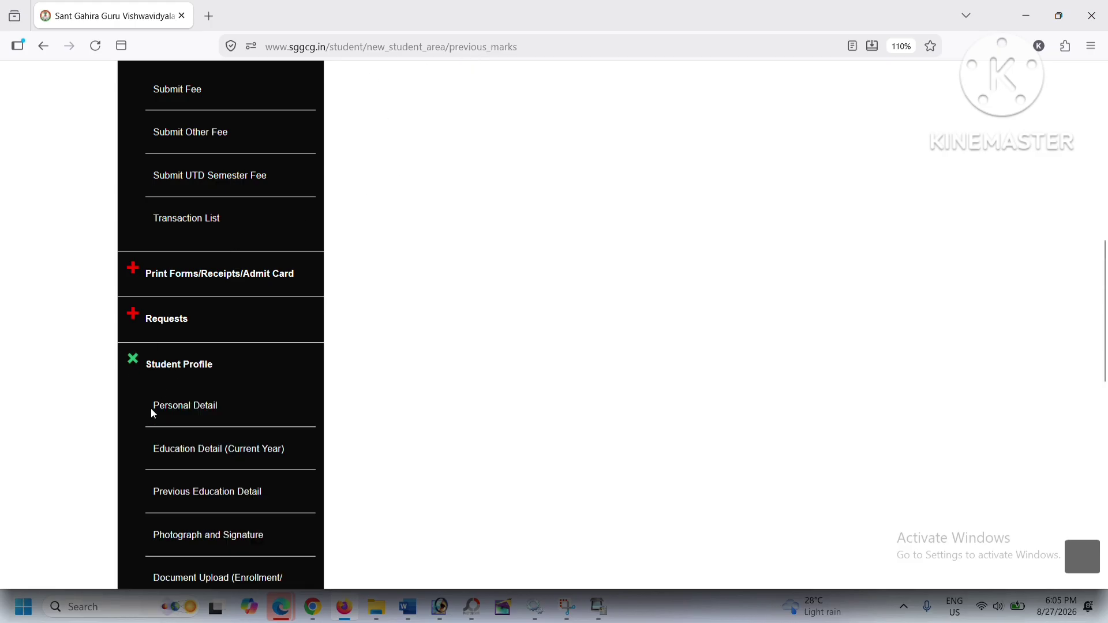
left_click(185, 407)
scroll(449, 319, "down", 5)
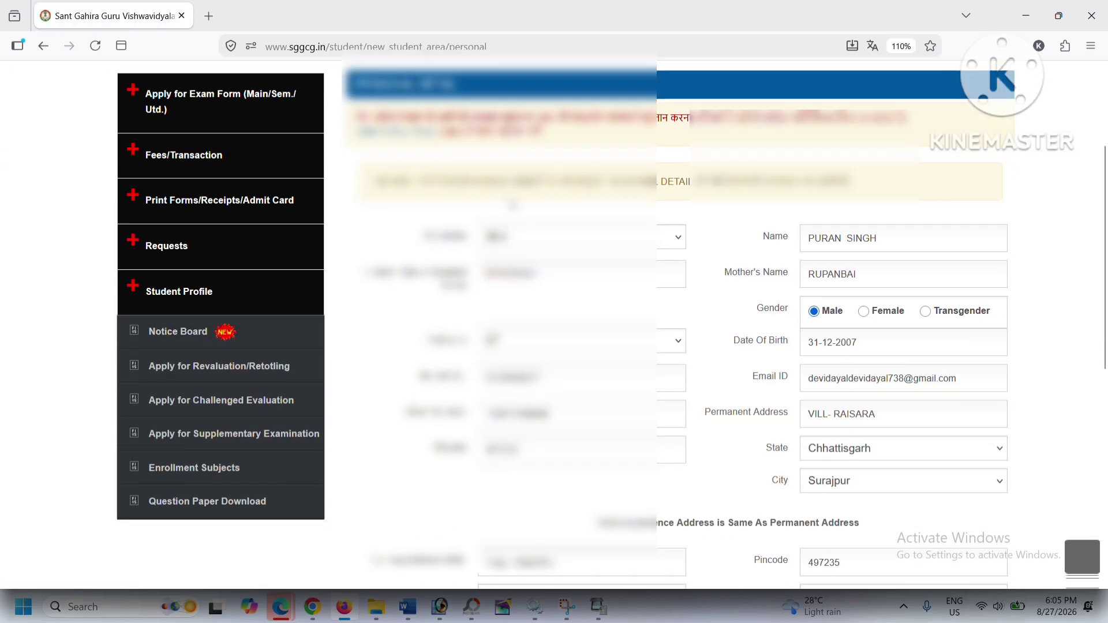
scroll(449, 319, "down", 3)
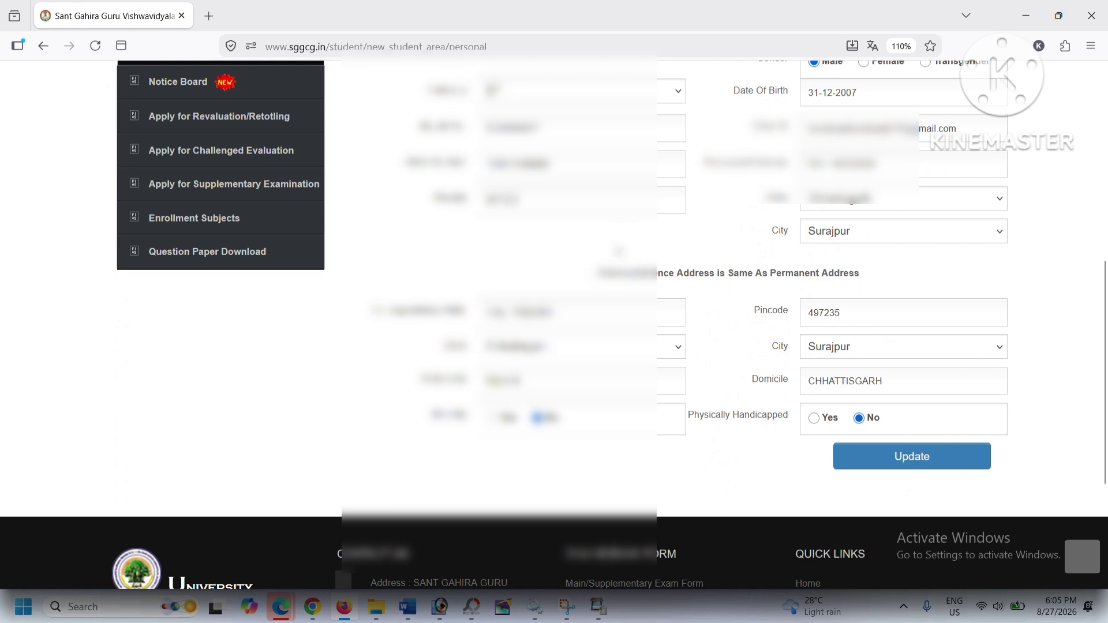
scroll(436, 252, "up", 5)
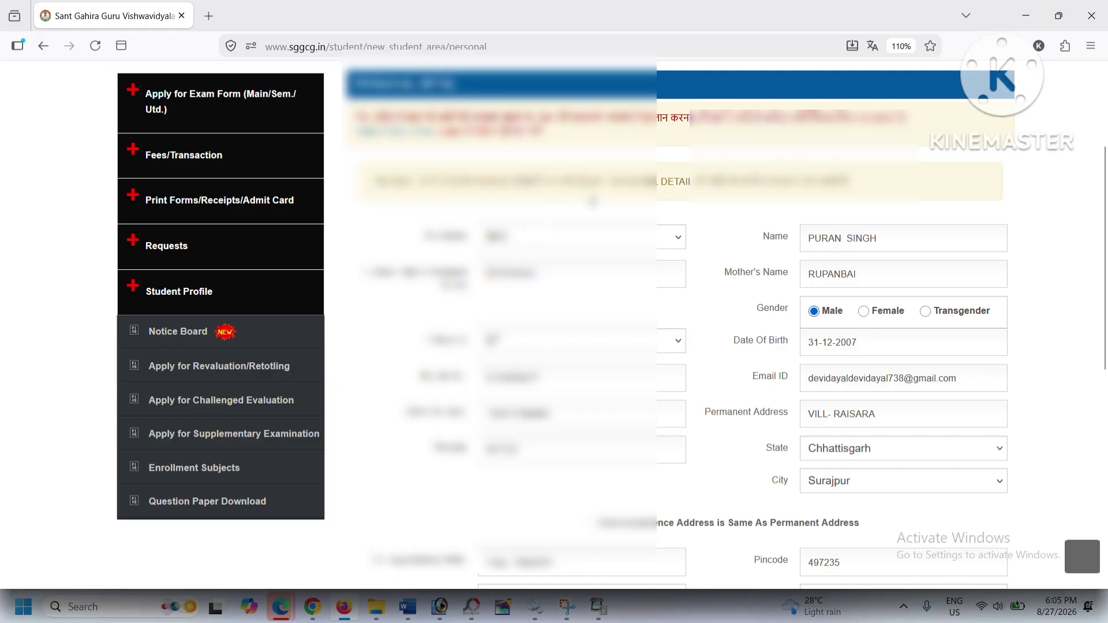
scroll(595, 202, "down", 4)
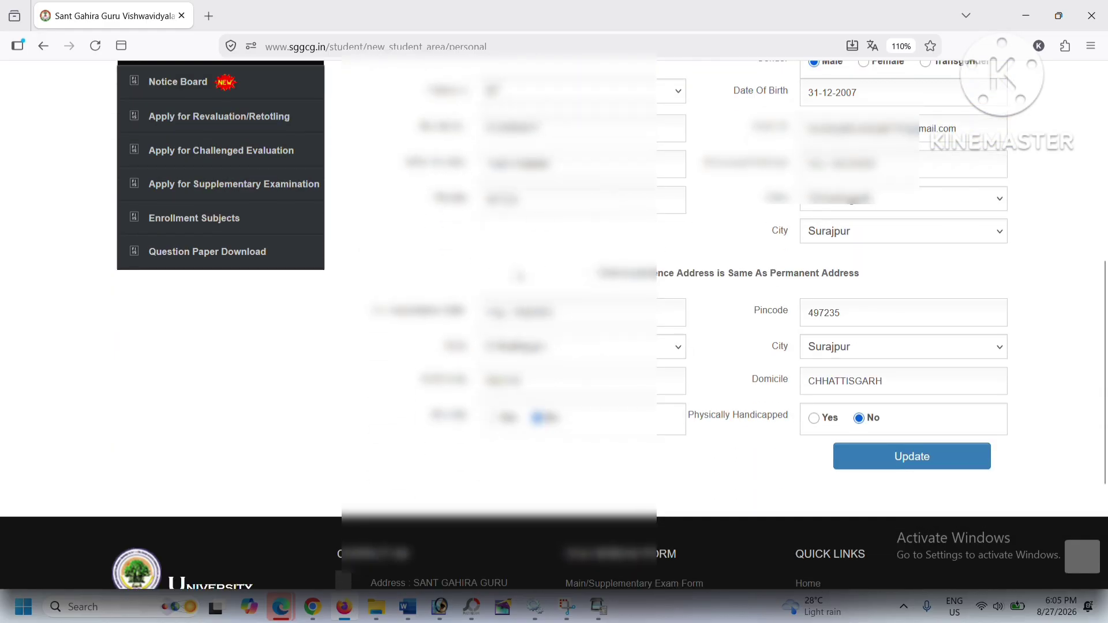
scroll(565, 289, "up", 3)
scroll(555, 323, "up", 2)
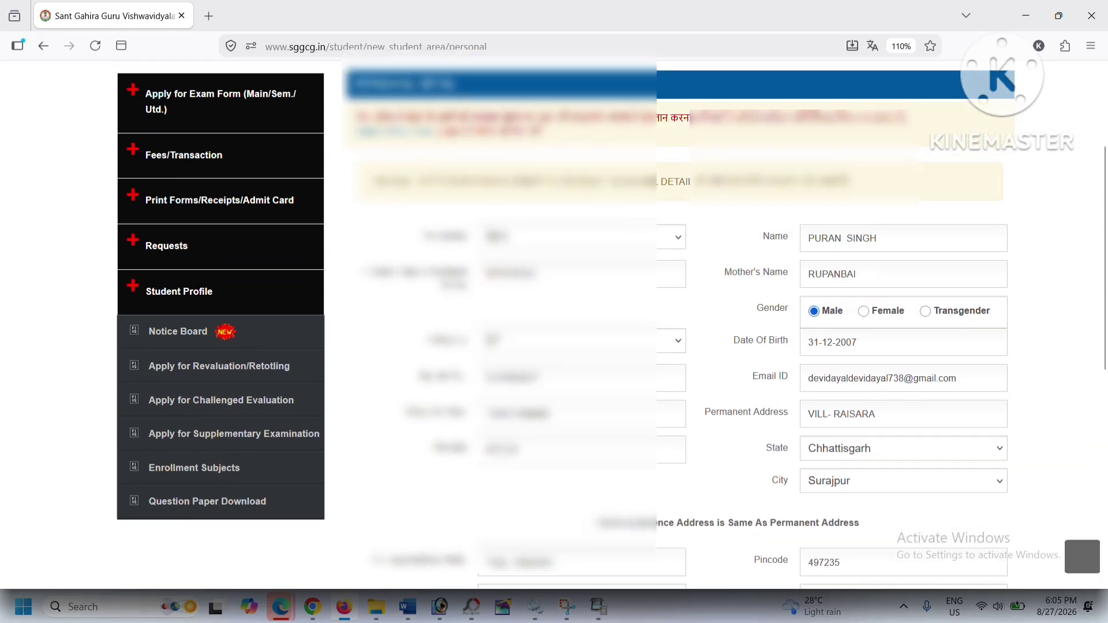
left_click(155, 288)
Step: Review the current-year Education Detail page showing Regular, N001 - B.A. FIRST SEMESTER, Hindi medium
left_click(209, 382)
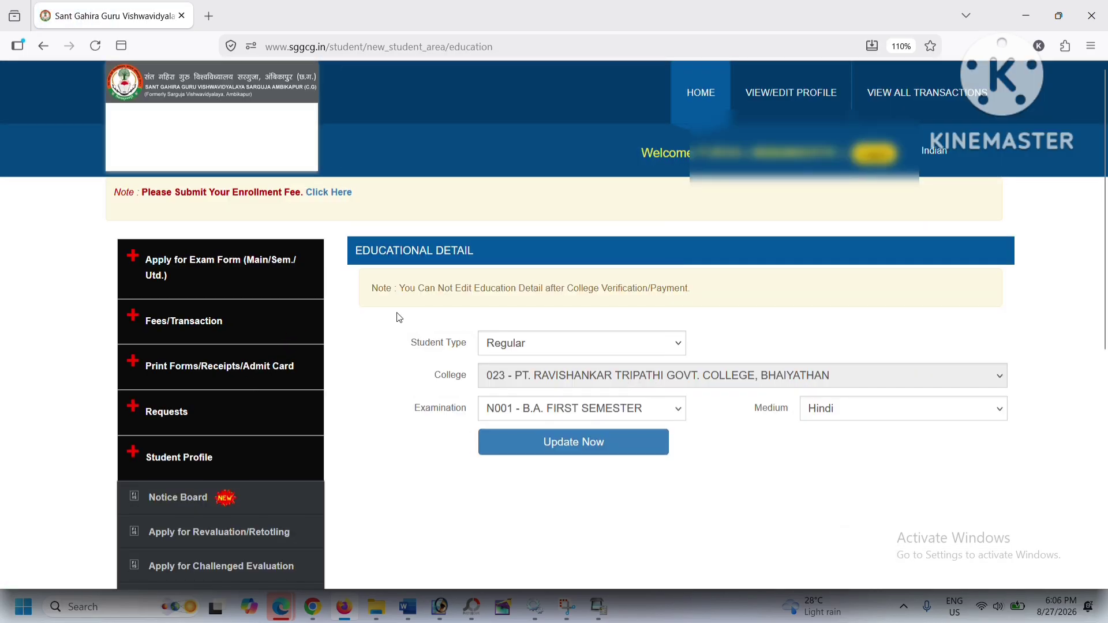
scroll(438, 323, "down", 2)
scroll(440, 306, "down", 2)
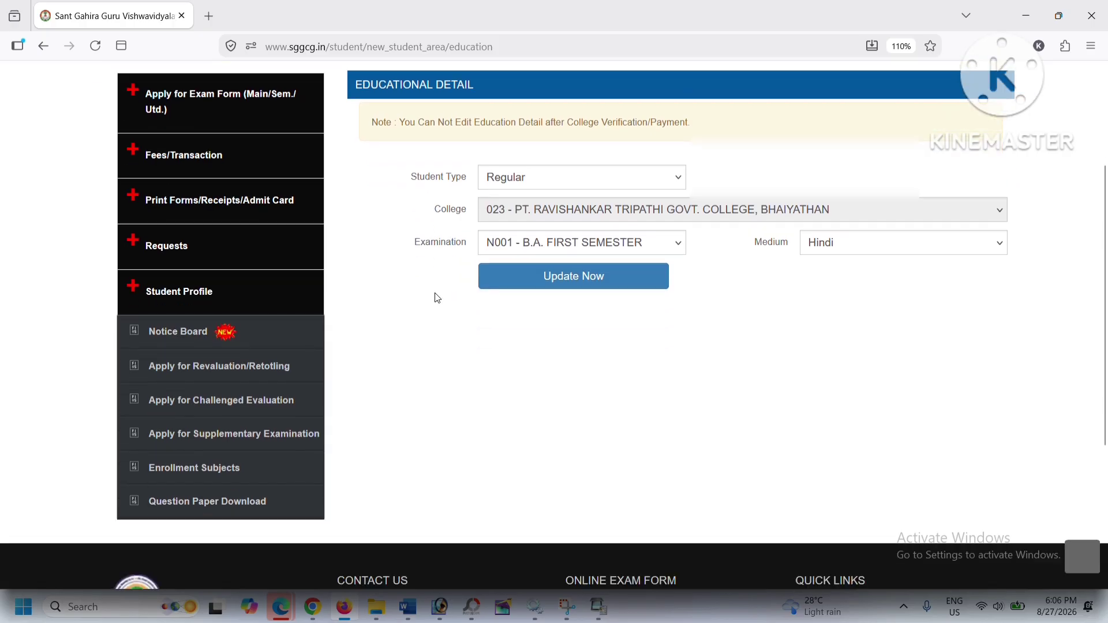
scroll(437, 299, "up", 4)
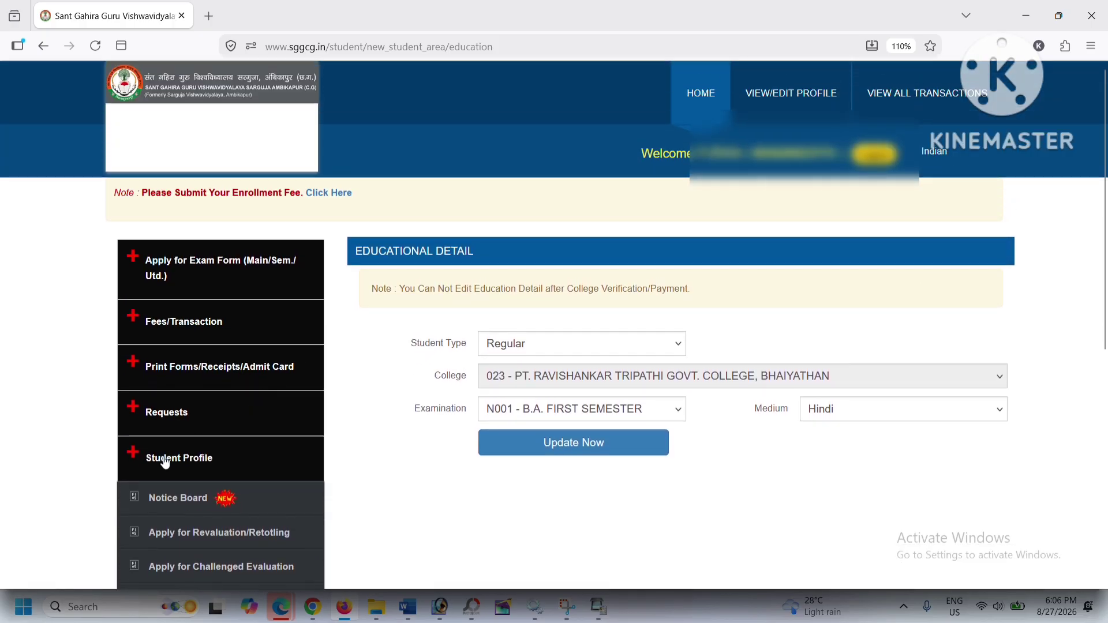
Step: Check the Previous Education Detail marks table, then view the Photograph and Signature page
left_click(166, 459)
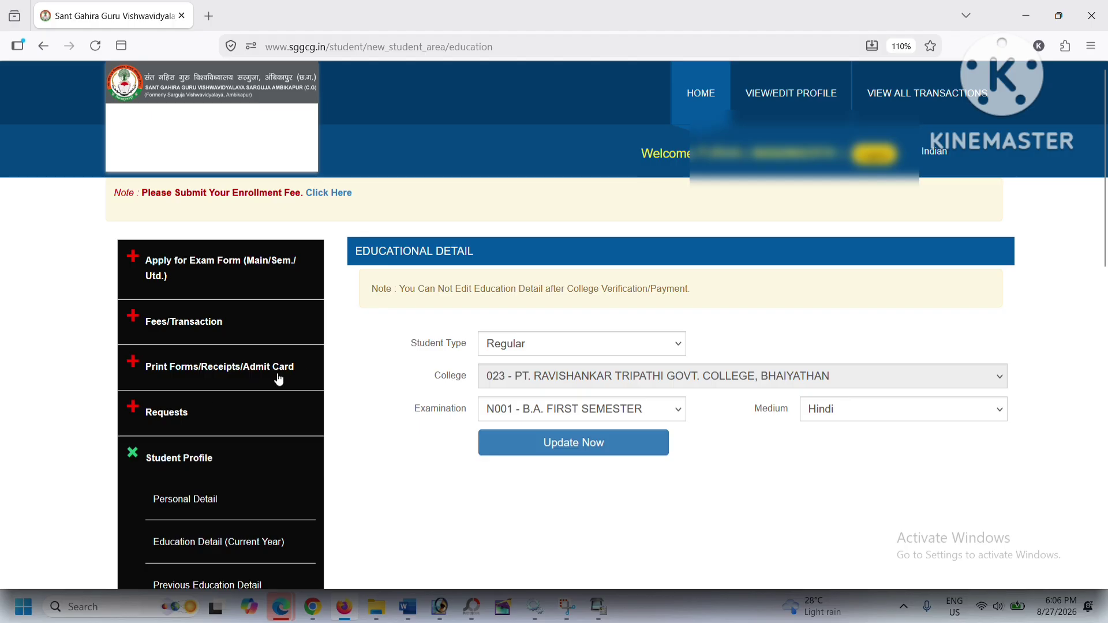
scroll(228, 411, "down", 2)
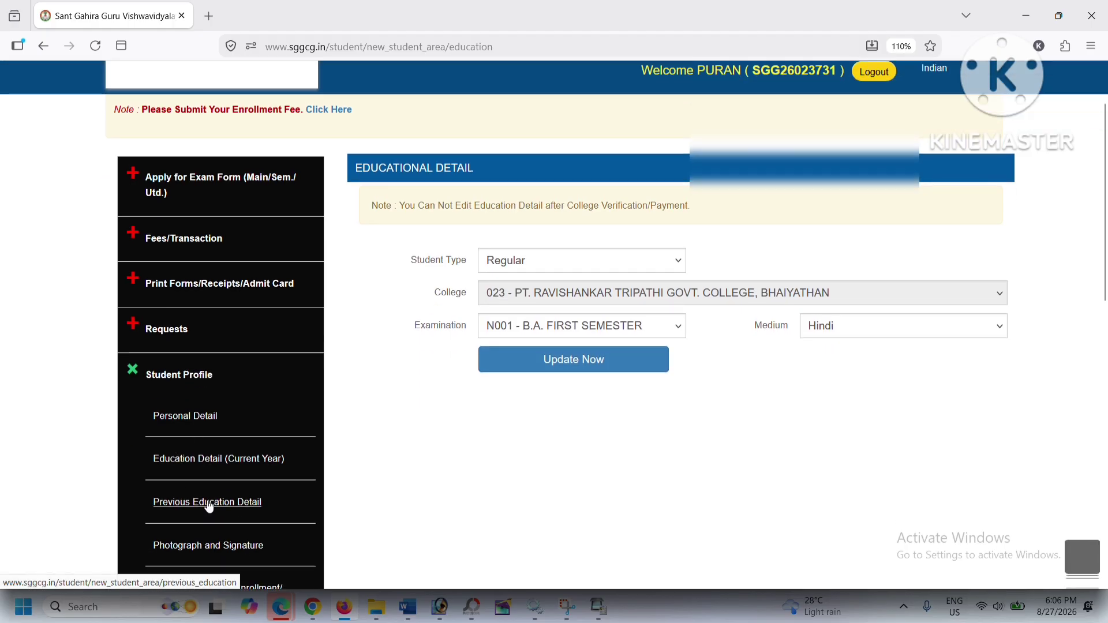
left_click(209, 507)
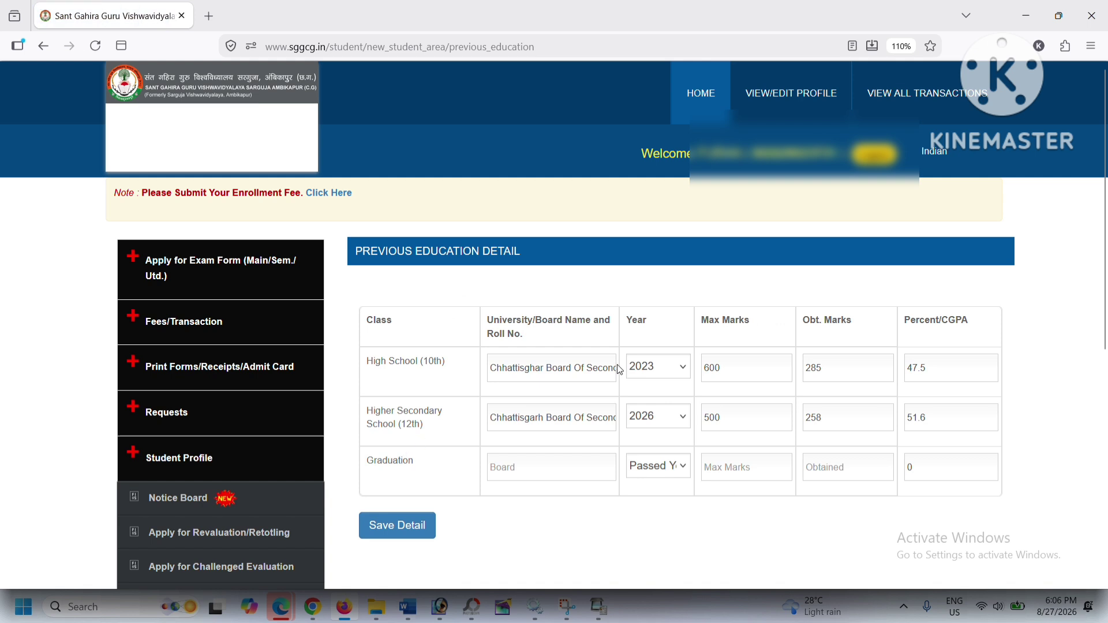
scroll(693, 329, "down", 4)
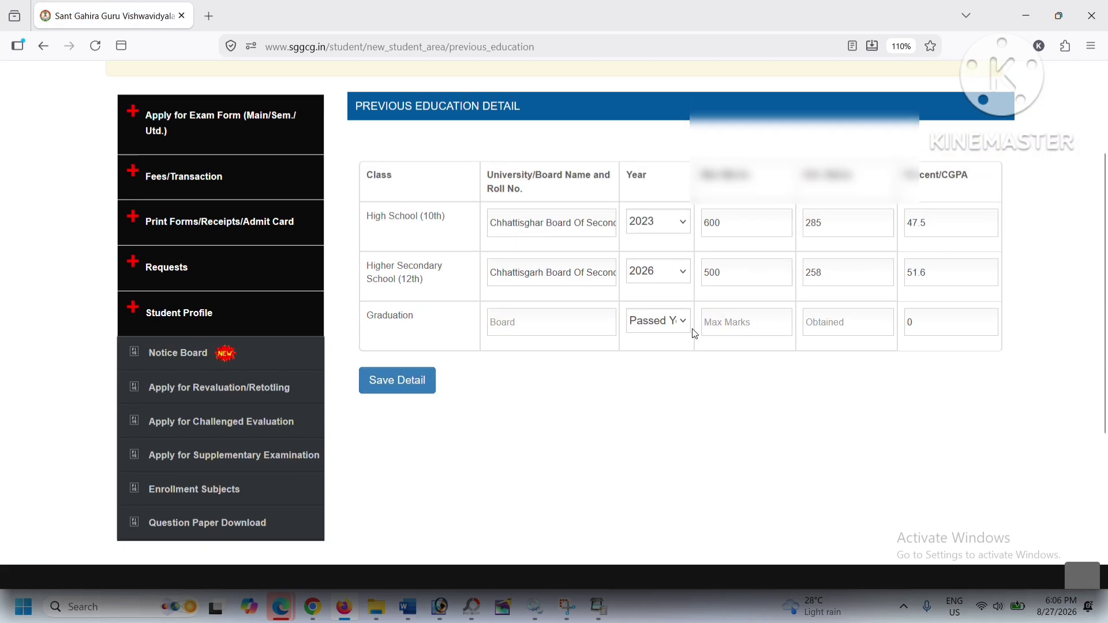
left_click(186, 292)
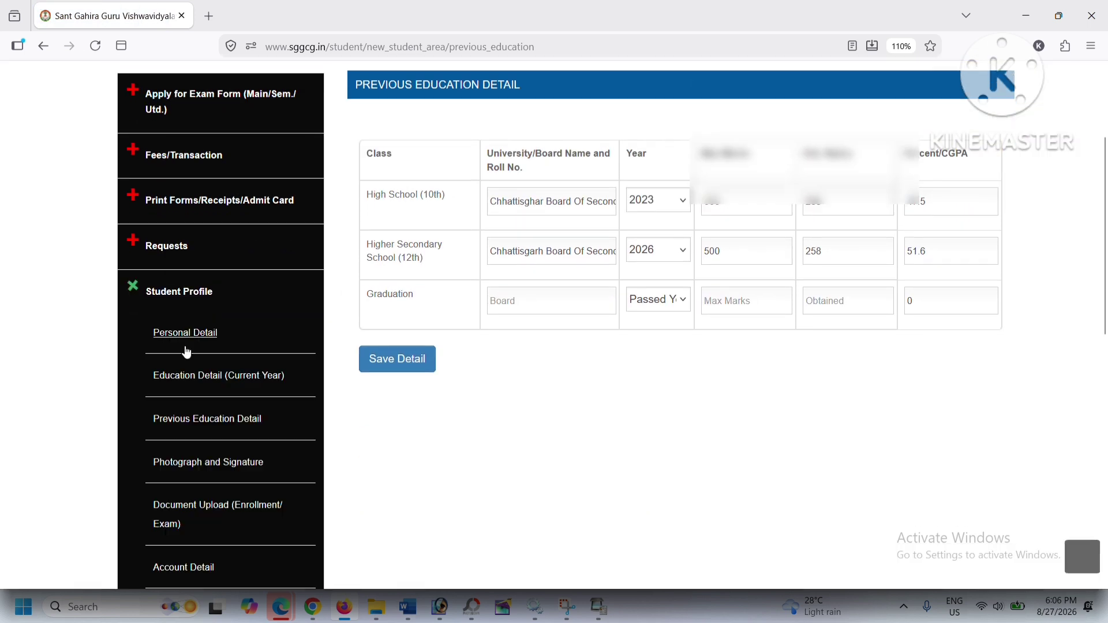
left_click(213, 464)
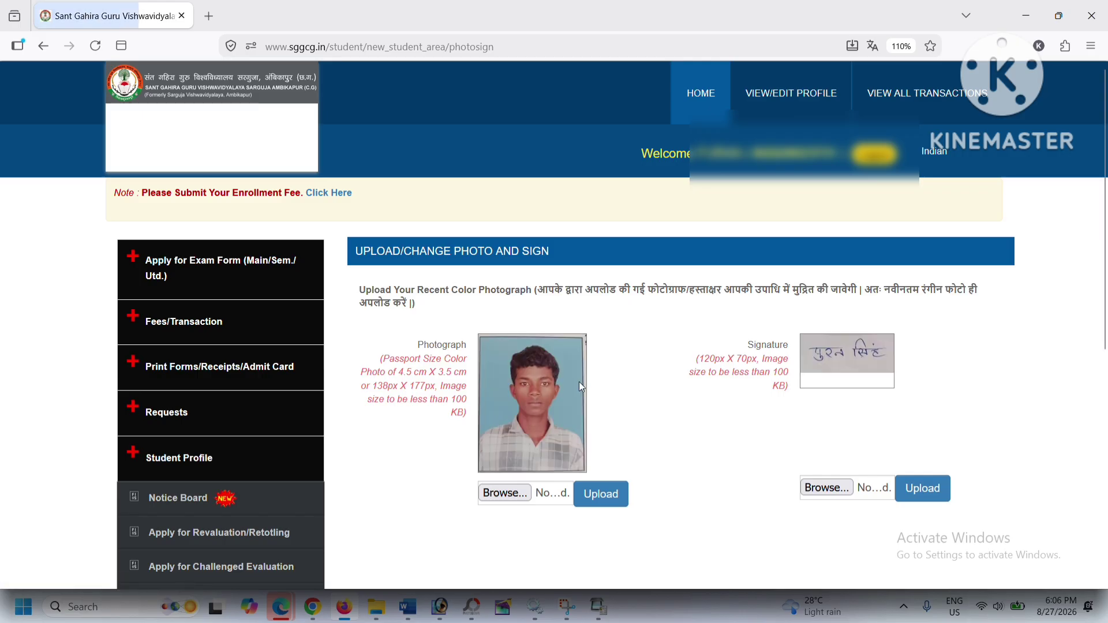
Step: View the uploaded 10th and 12th marksheets, domicile and caste certificates under Document Upload
scroll(582, 376, "down", 2)
left_click(179, 375)
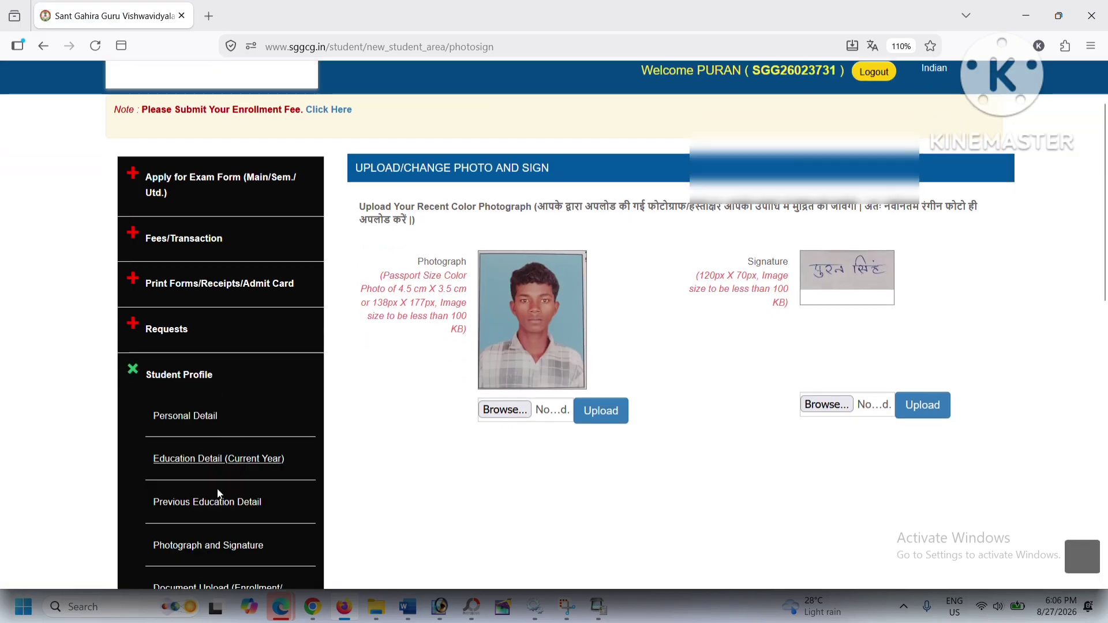
scroll(217, 505, "down", 2)
left_click(244, 513)
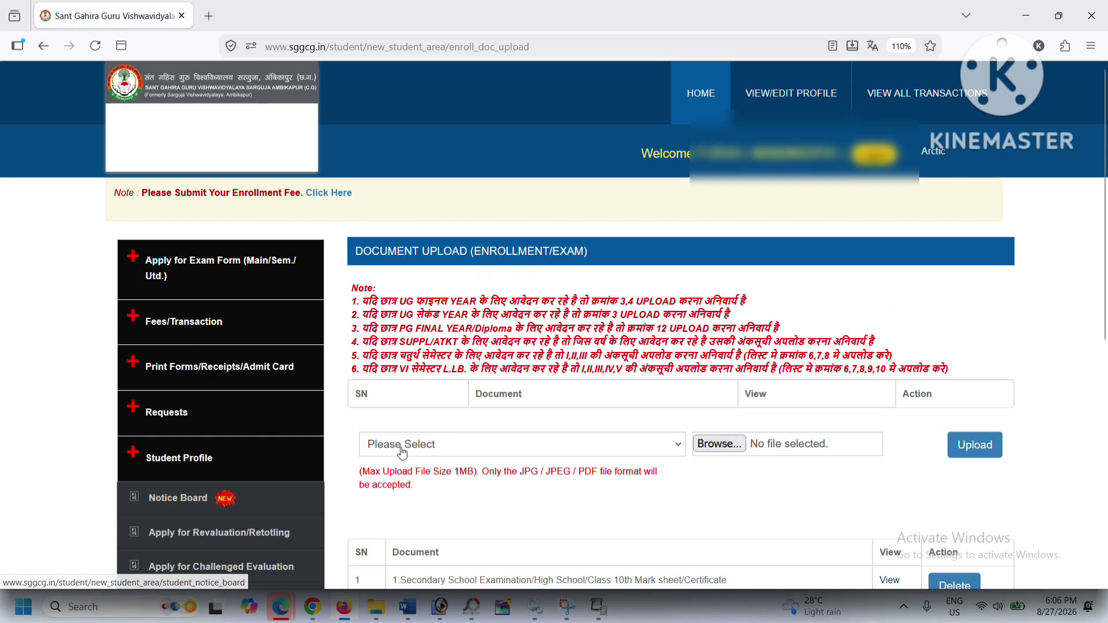
scroll(505, 431, "down", 4)
scroll(500, 389, "down", 2)
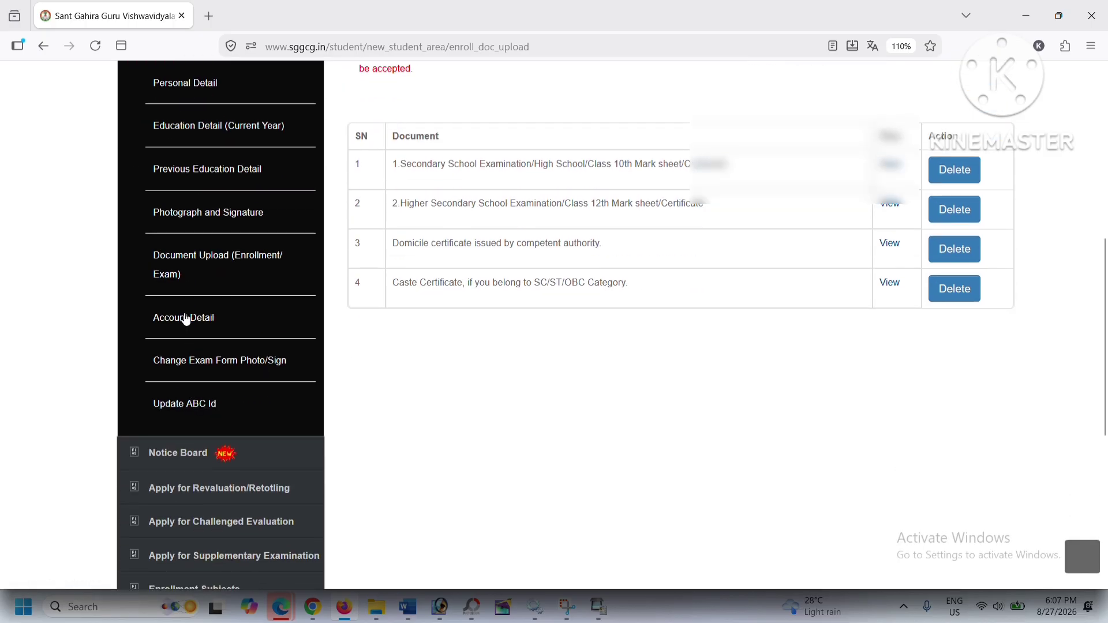
Step: Open the Account Detail page and check its empty refund bank account fields
left_click(183, 318)
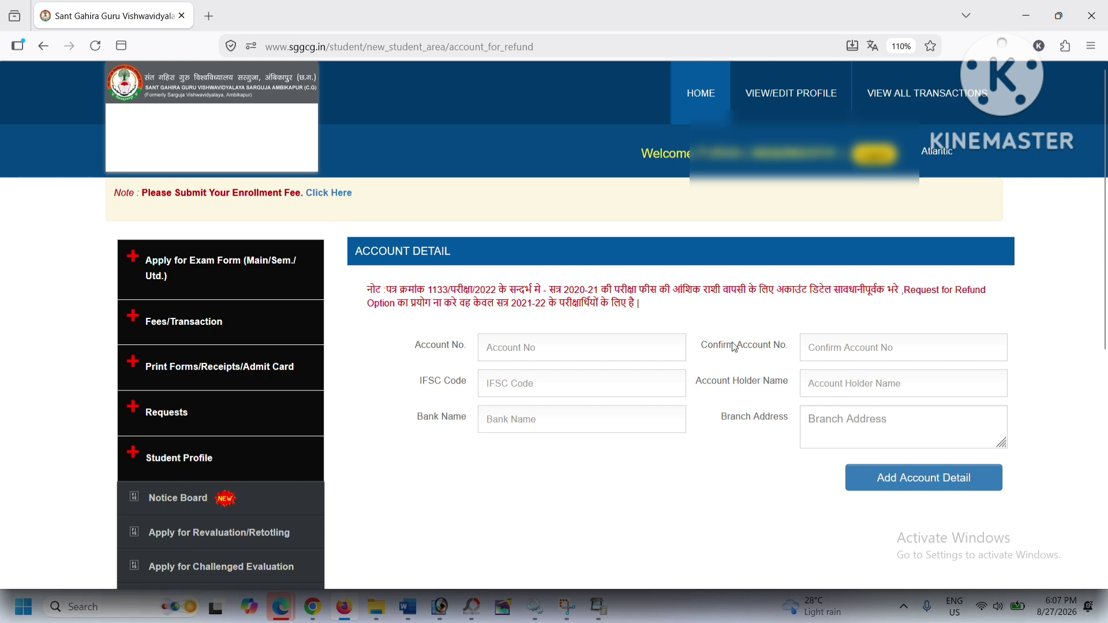
scroll(202, 337, "down", 1)
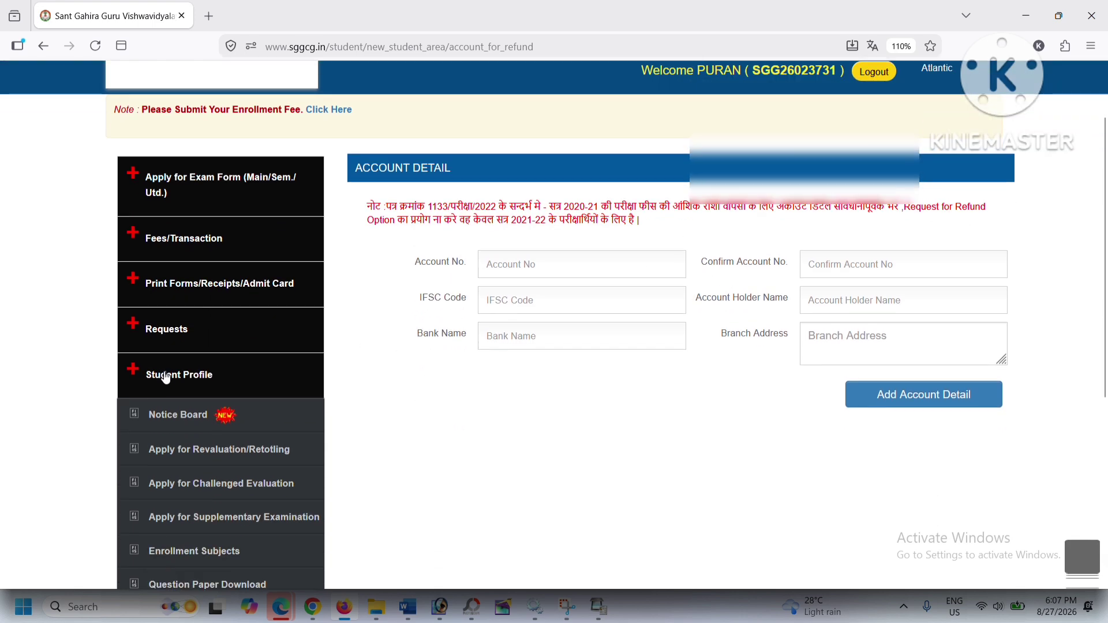
left_click(154, 374)
scroll(171, 446, "down", 3)
scroll(171, 446, "down", 3)
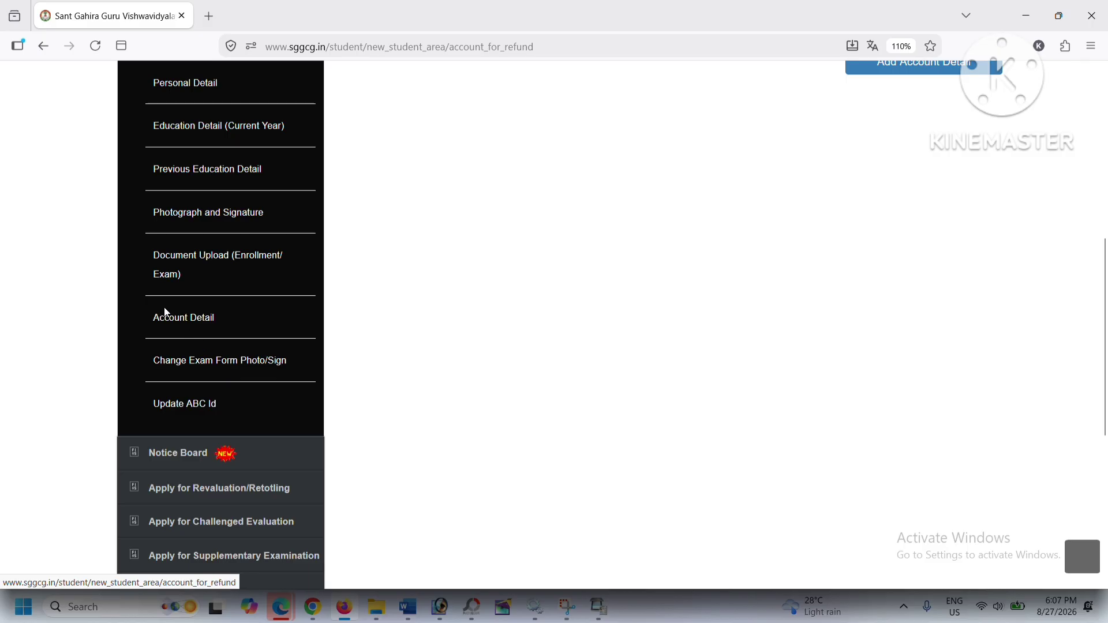
scroll(196, 323, "up", 7)
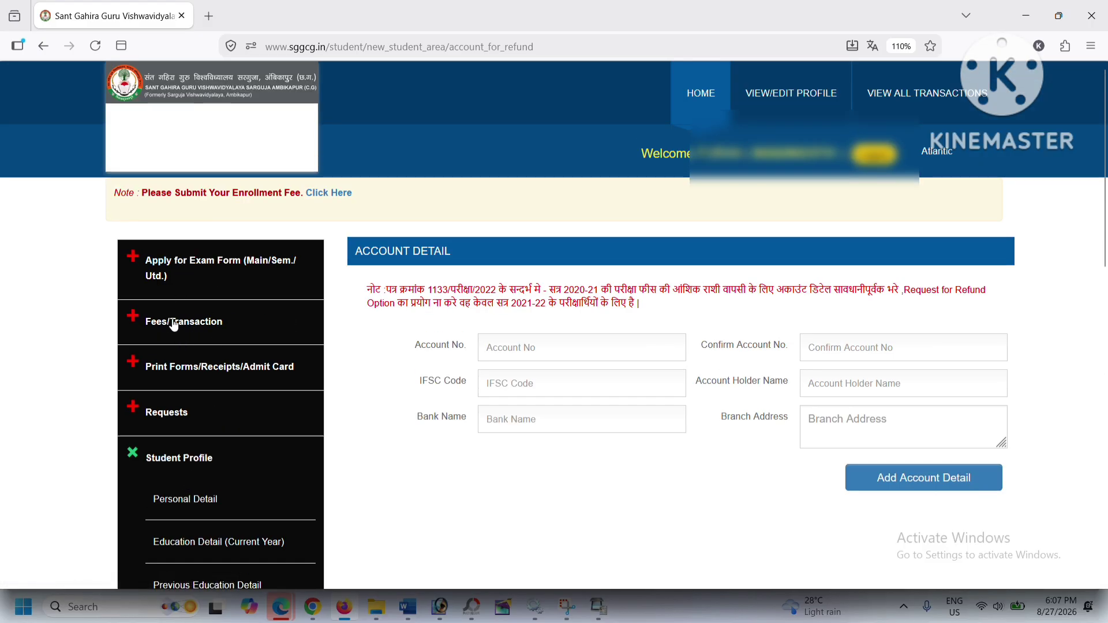
Step: Expand the Apply for Exam Form and Fees/Transaction sections in the sidebar
left_click(190, 269)
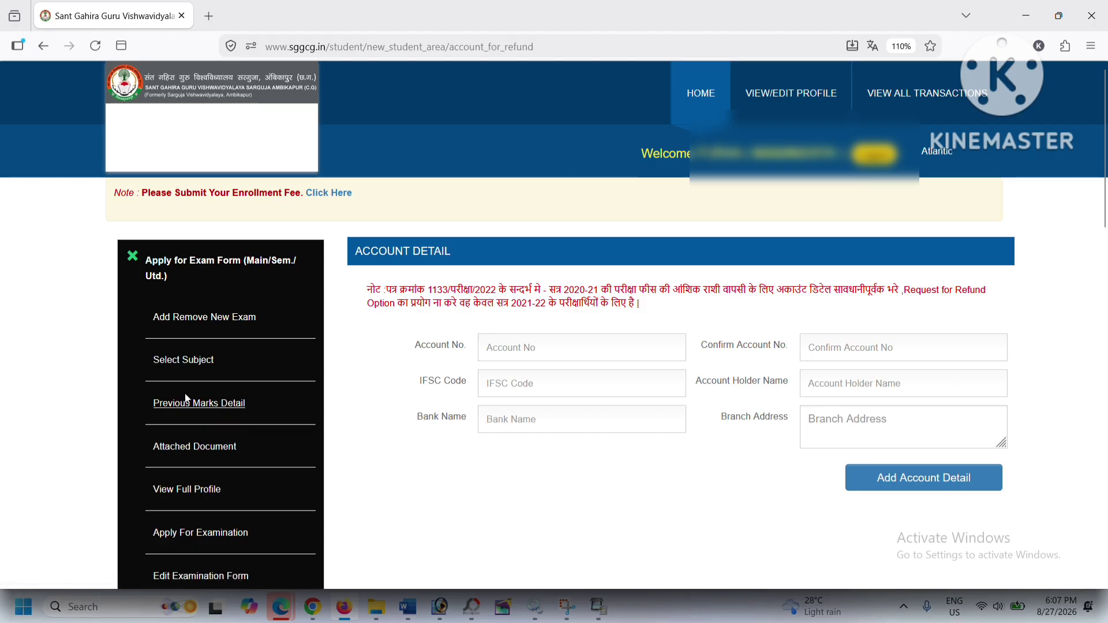
scroll(207, 326, "down", 3)
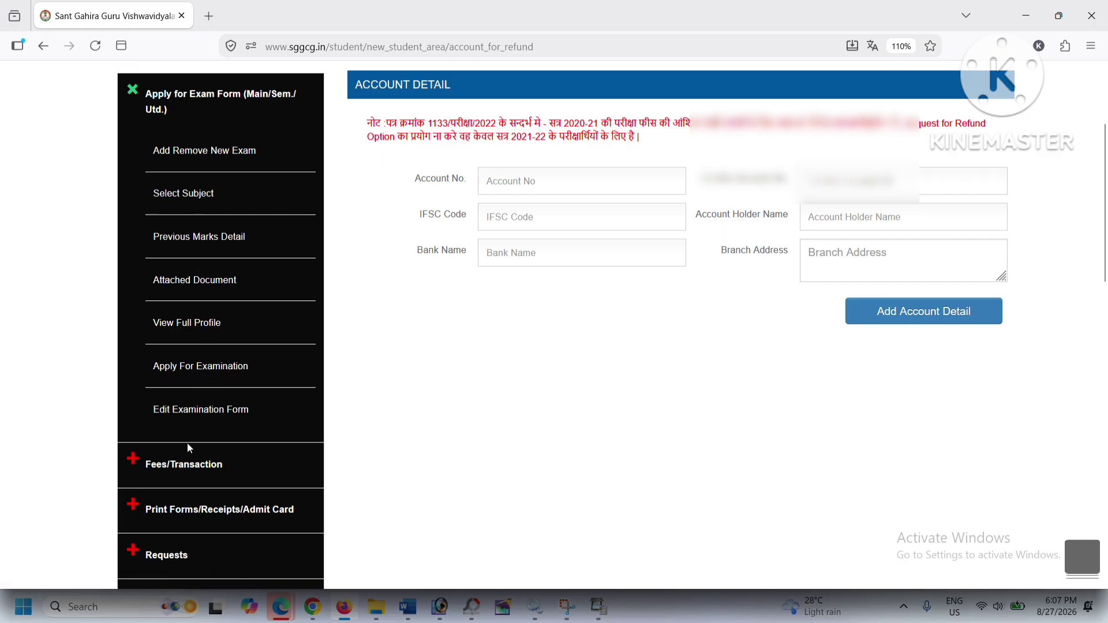
left_click(176, 469)
scroll(212, 403, "down", 2)
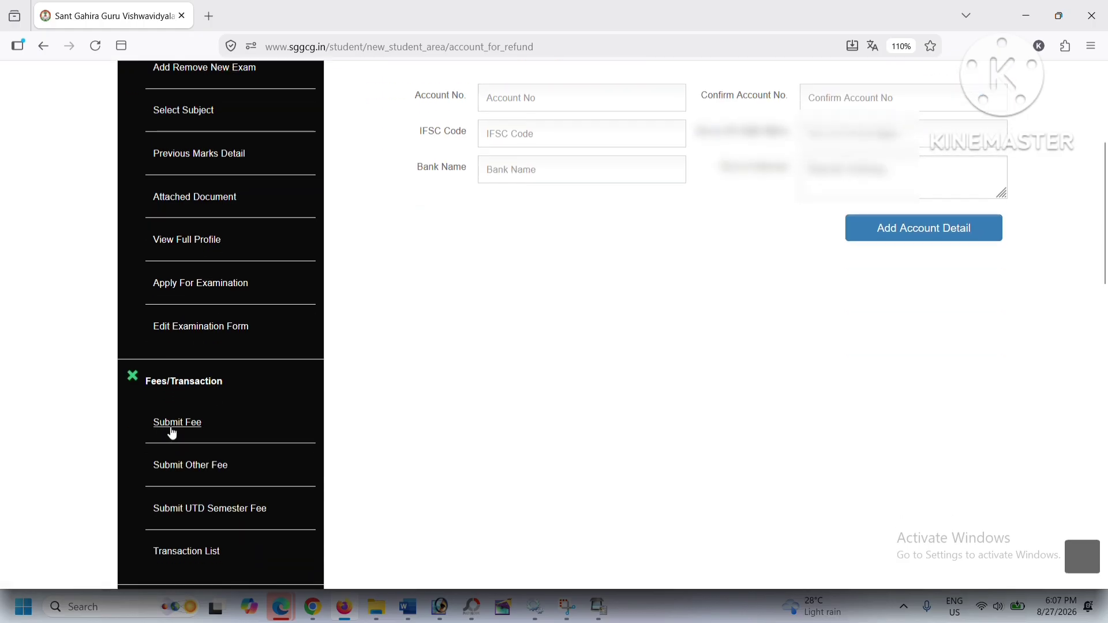
Step: Start the Rs 200 enrollment fee payment under Submit Fee and generate its transaction ID
left_click(168, 425)
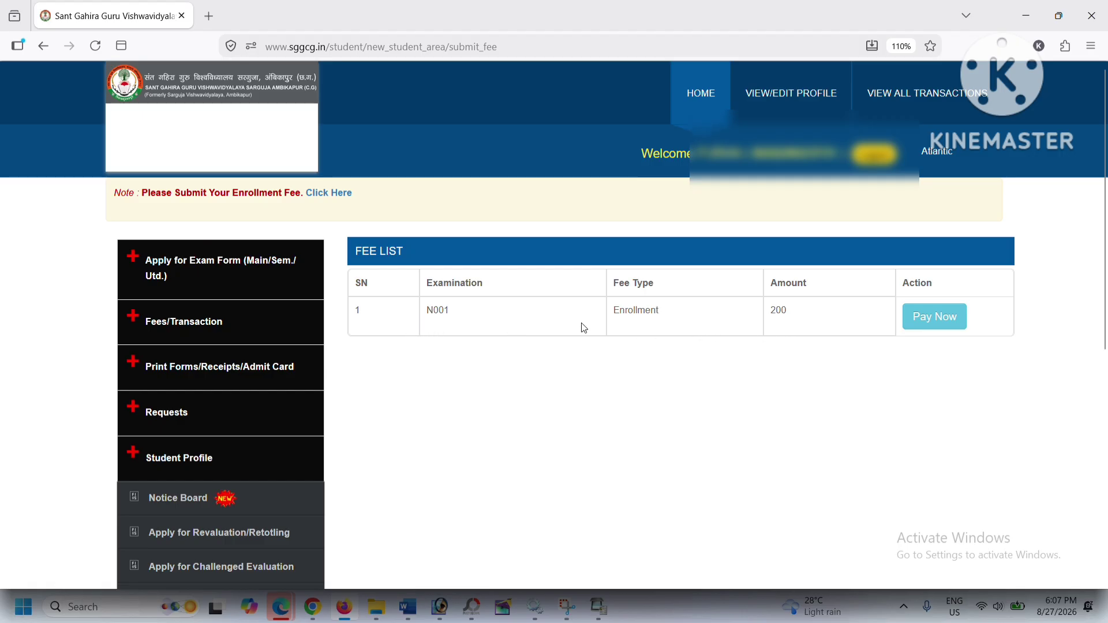
left_click(910, 317)
scroll(499, 398, "down", 2)
scroll(498, 398, "down", 2)
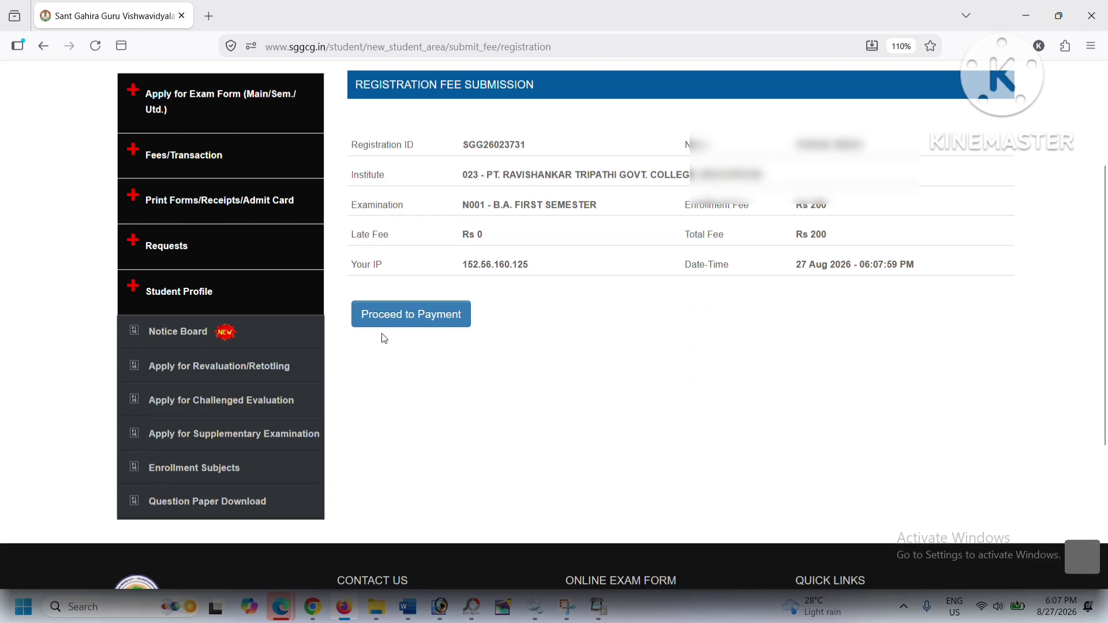
left_click(413, 326)
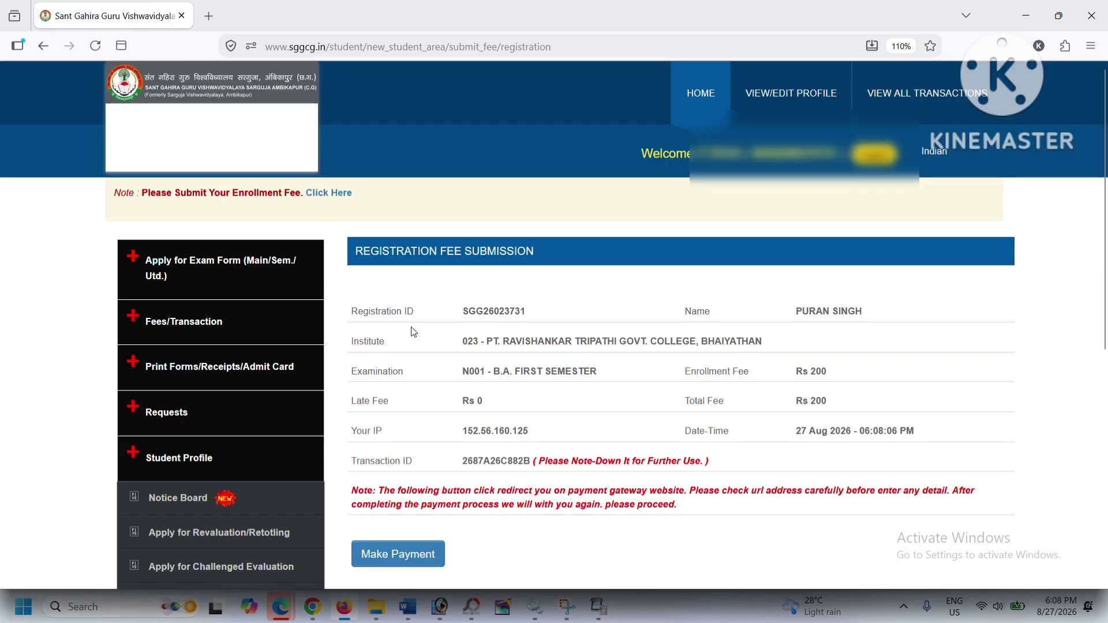
scroll(411, 323, "down", 3)
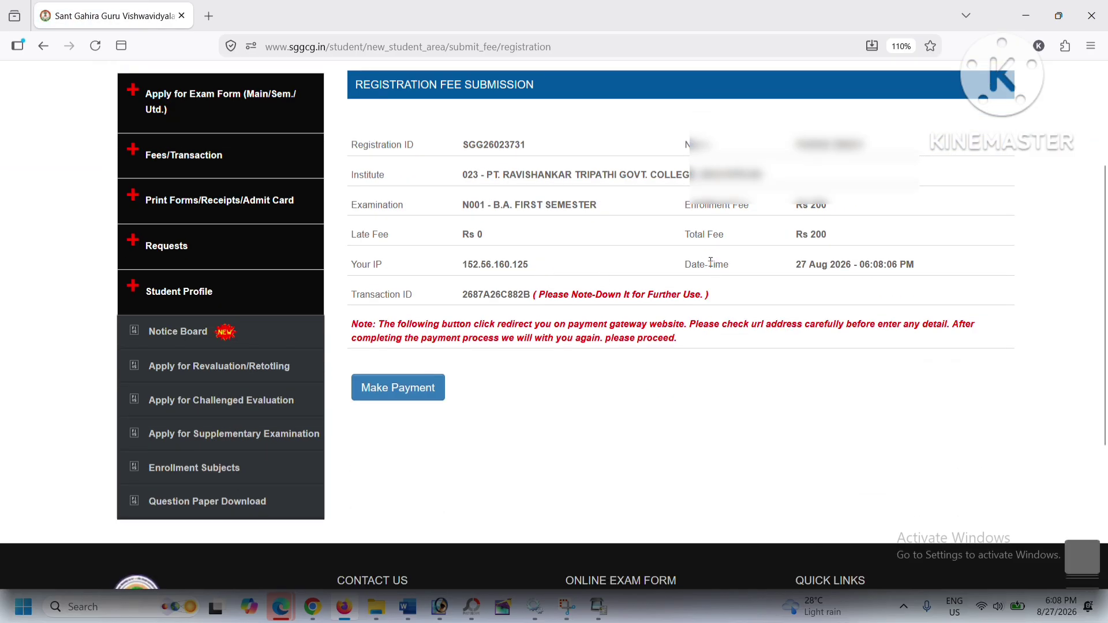
scroll(711, 262, "up", 3)
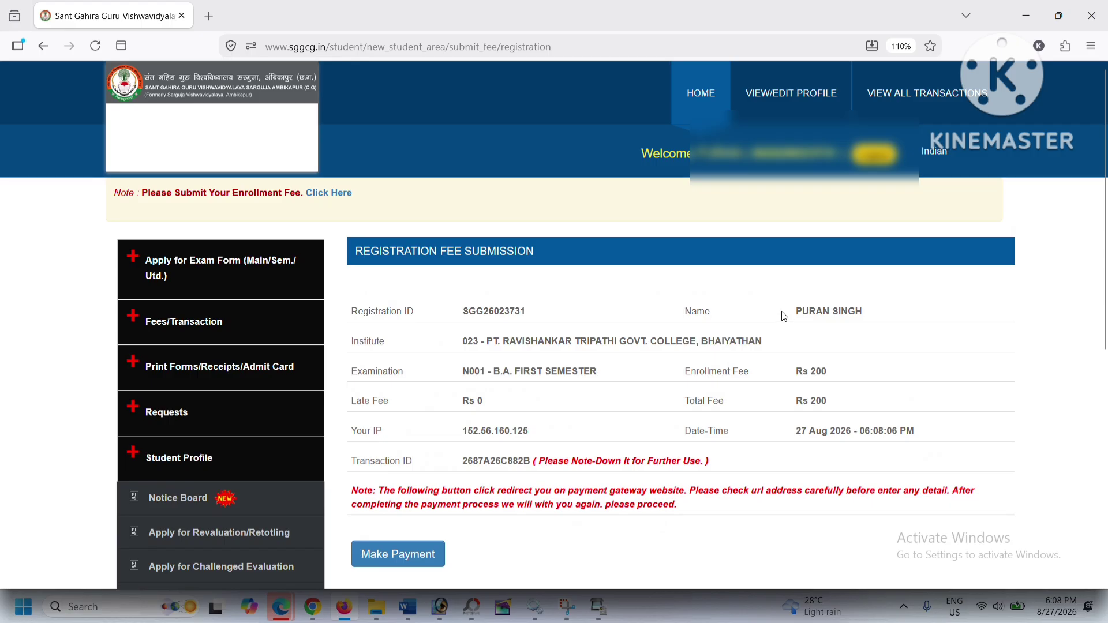
scroll(556, 334, "down", 2)
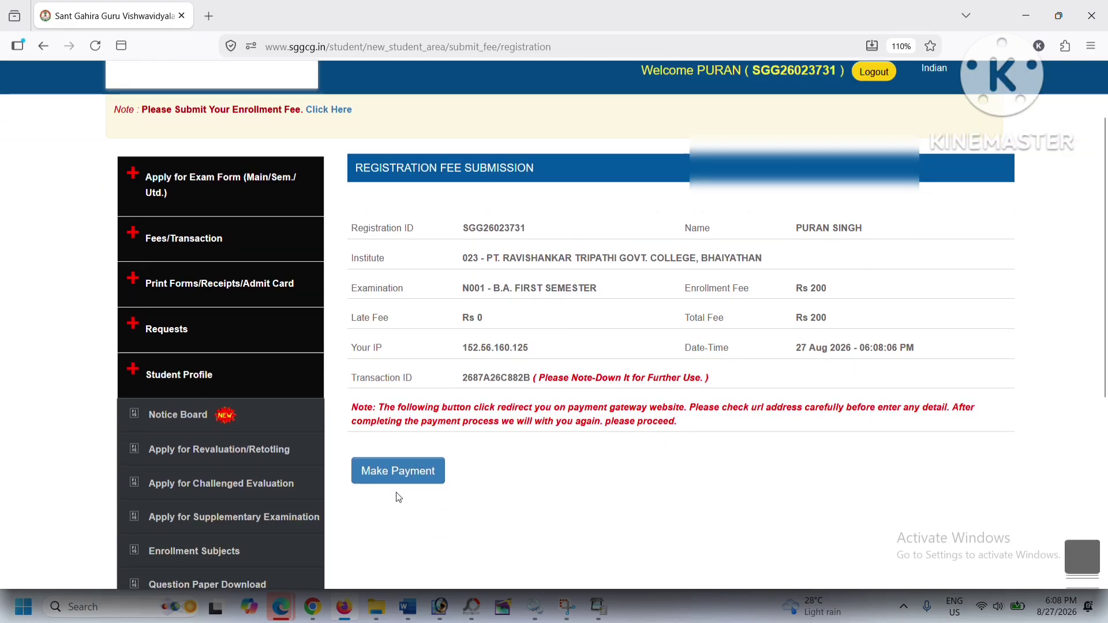
Step: Pay the Rs 200 enrollment fee through the gateway, reaching SUCCESS status
left_click(405, 480)
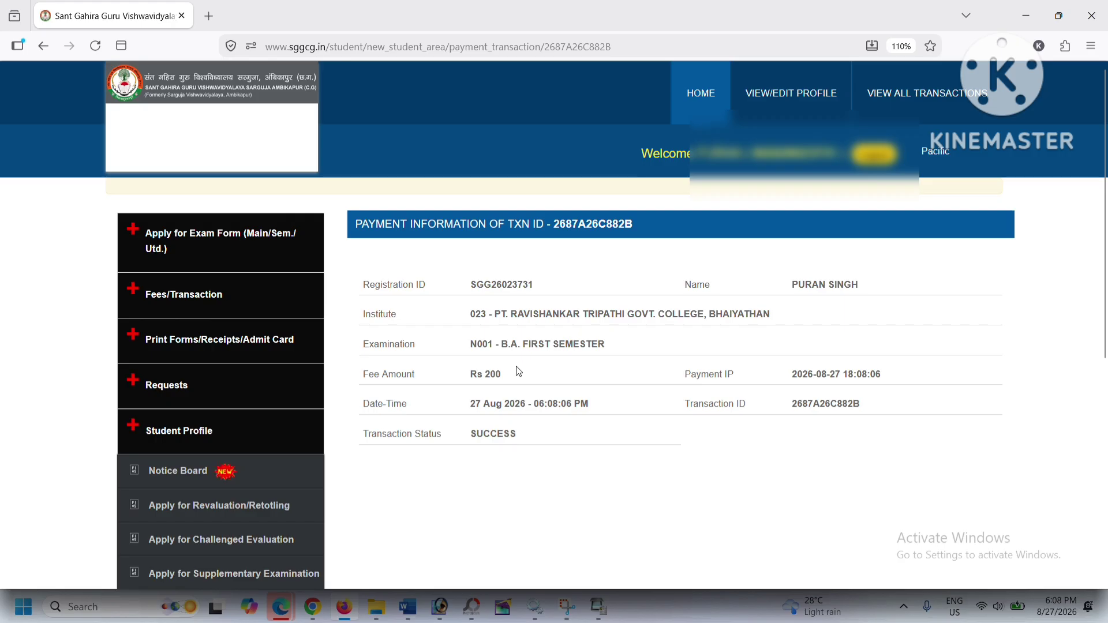
left_click(174, 293)
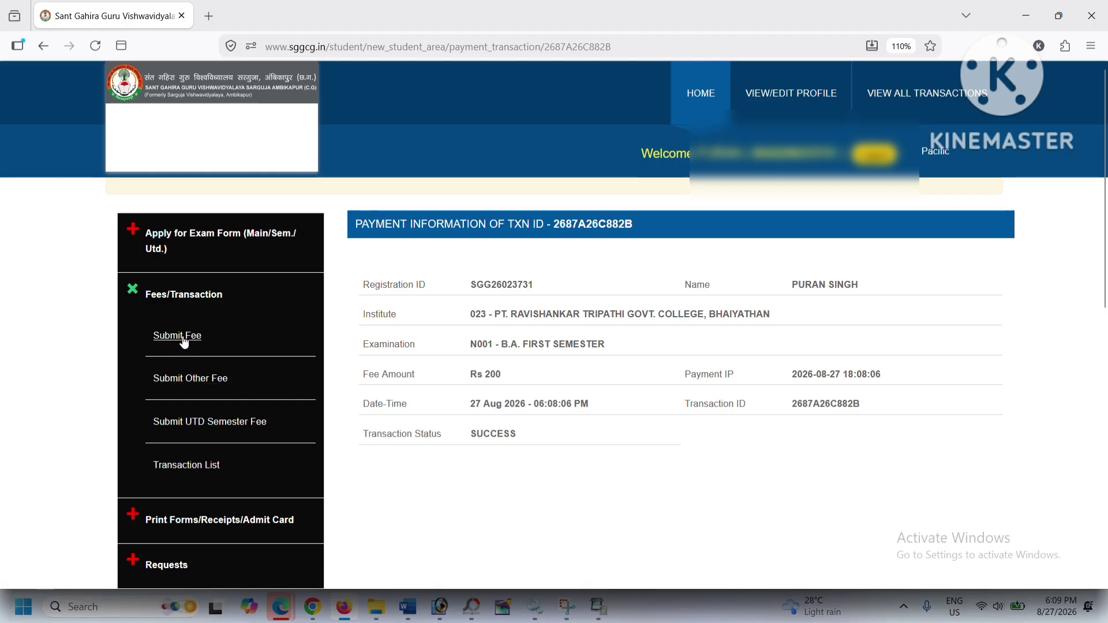
scroll(193, 370, "down", 2)
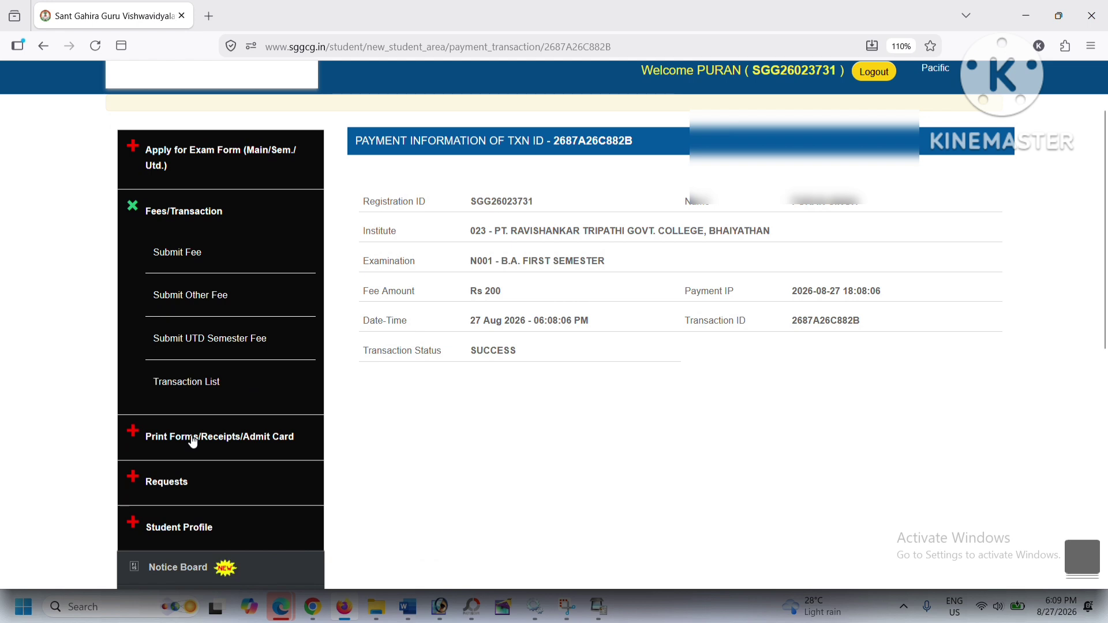
left_click(194, 440)
scroll(242, 387, "down", 4)
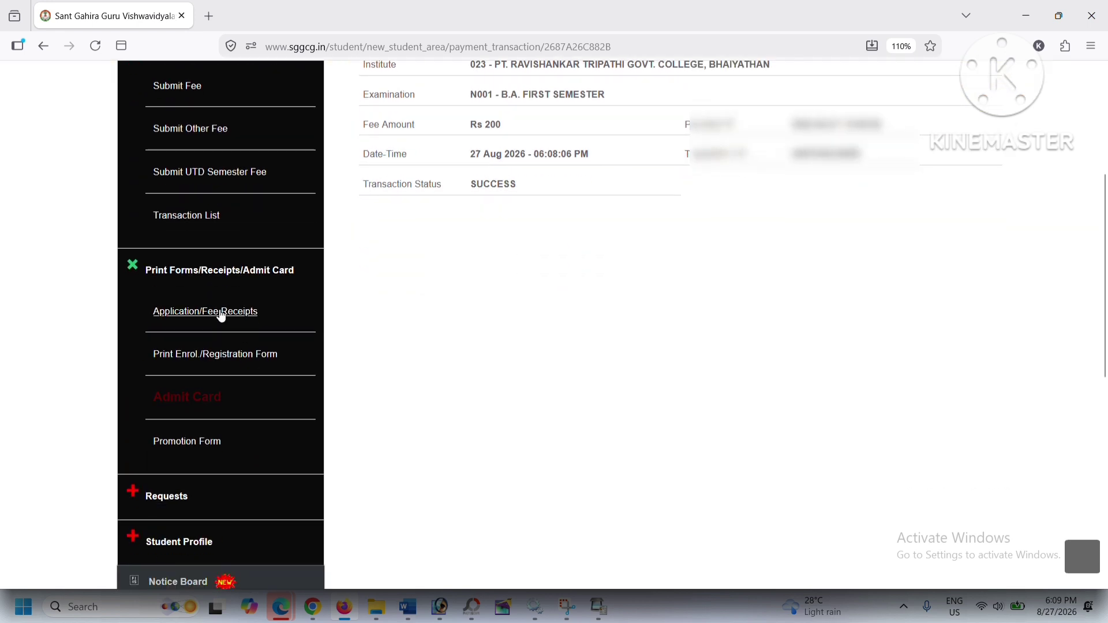
Step: Open the printable Enrollment/Registration Form in a new tab and print it with Ctrl+P
left_click(217, 357)
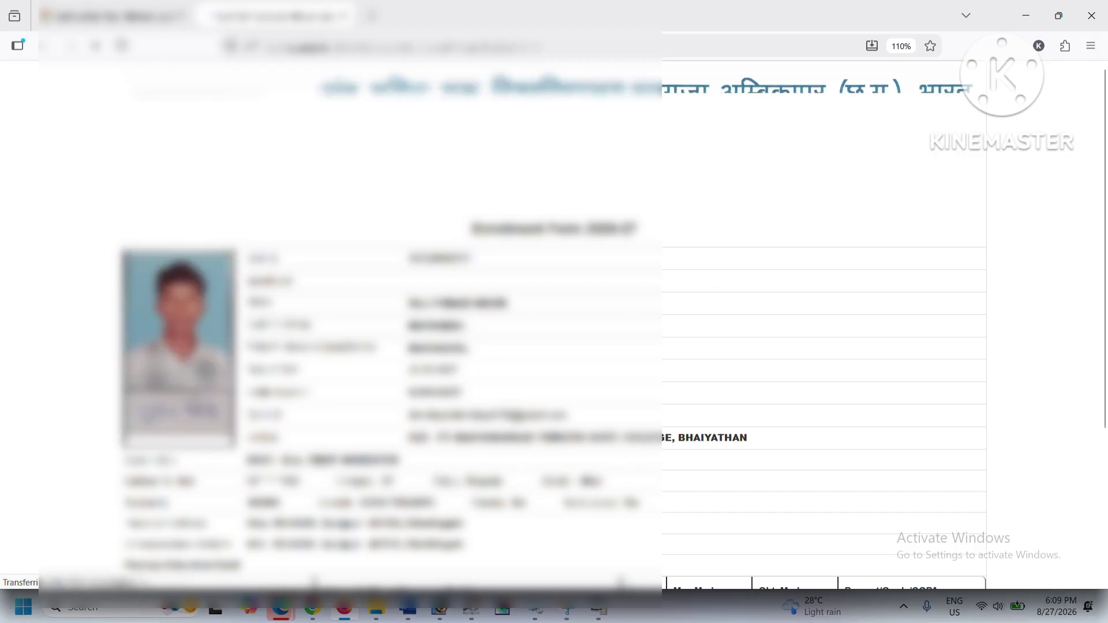
scroll(552, 324, "down", 1)
key("ctrl+p")
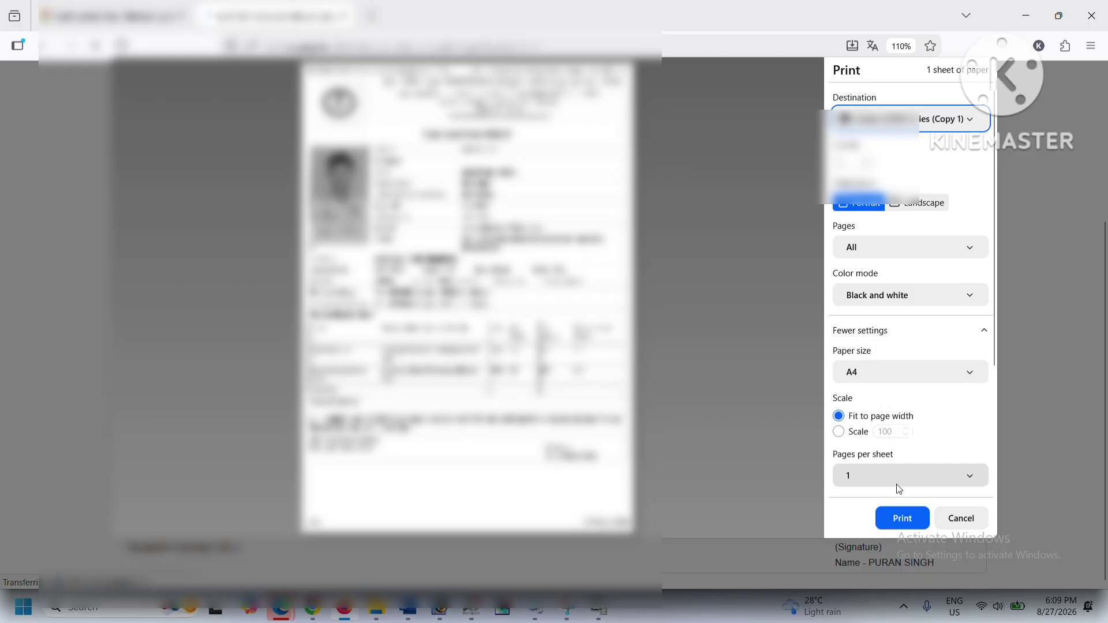
left_click(901, 519)
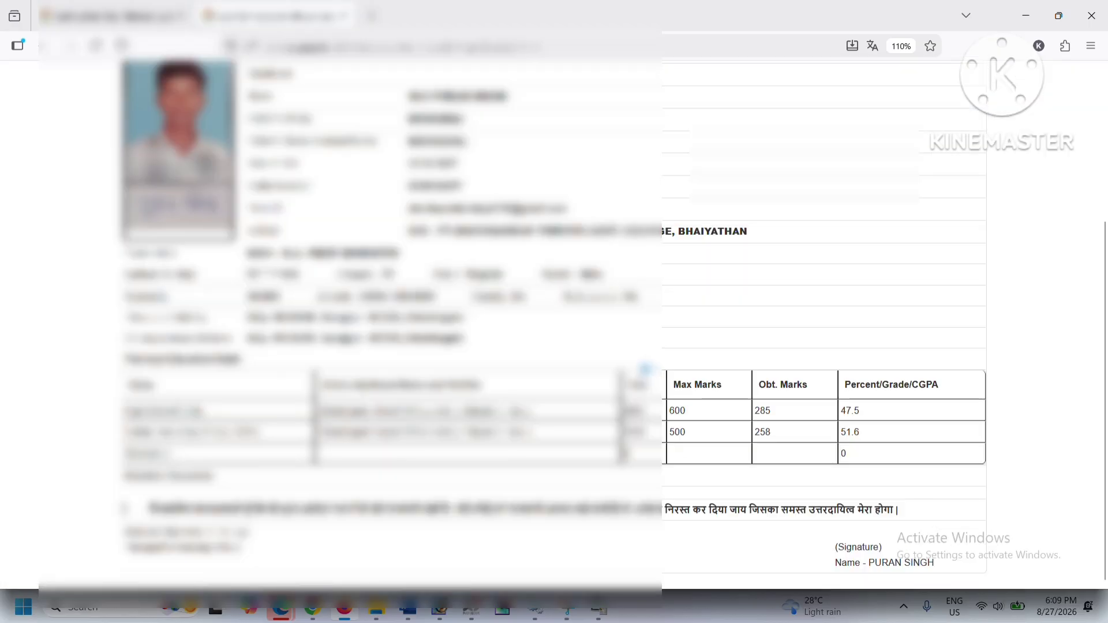